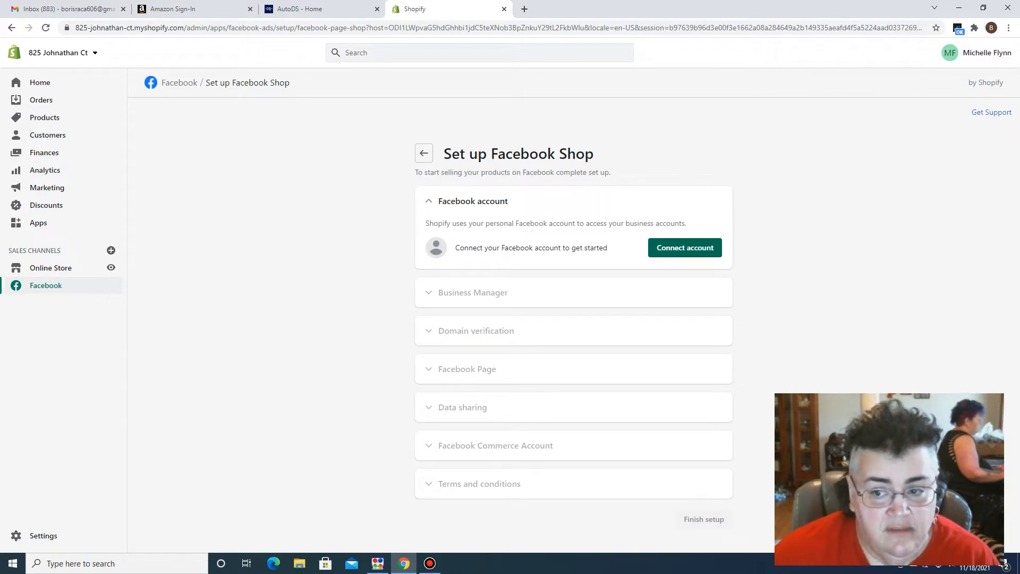
Step: Connect the personal Facebook account to the store, authenticating with the account password and dismissing the offer to save it
left_click(685, 247)
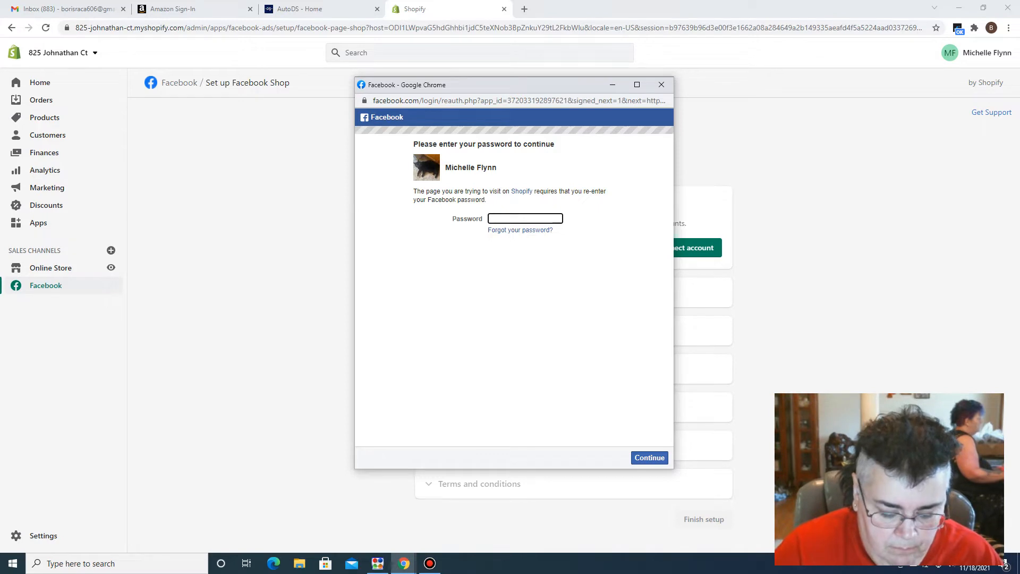
type("••")
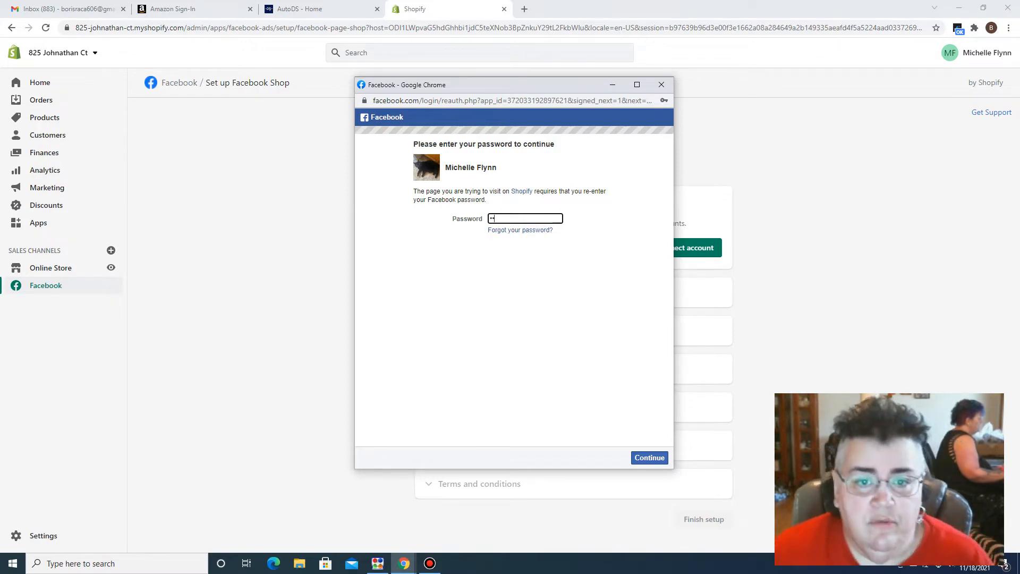
type("••••••••")
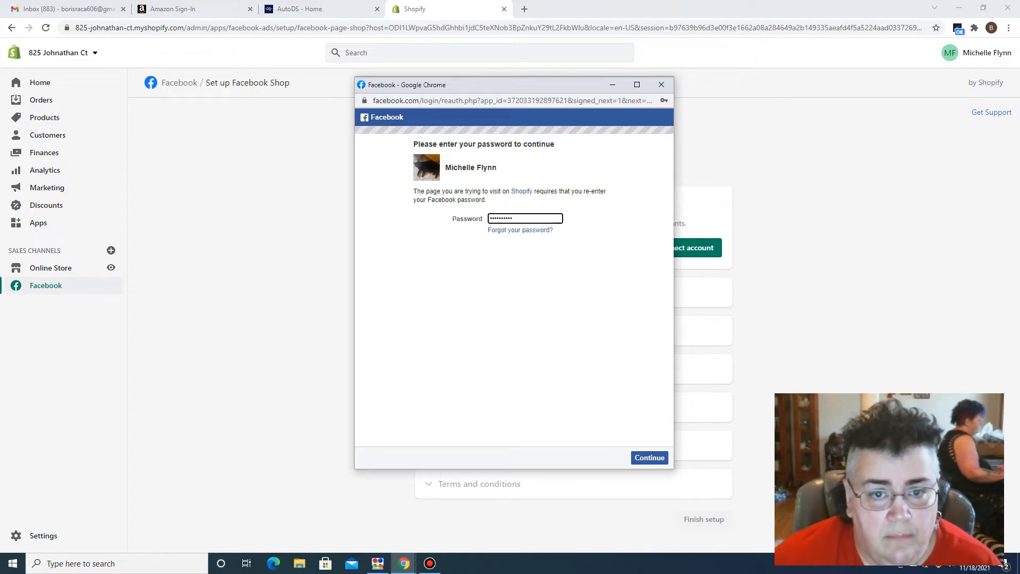
key("Return")
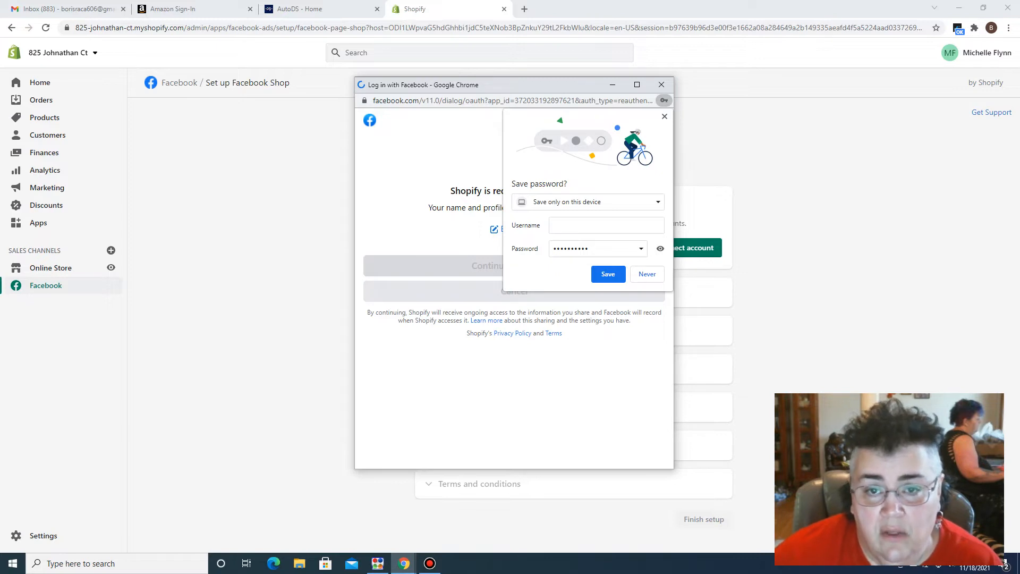
key("Escape")
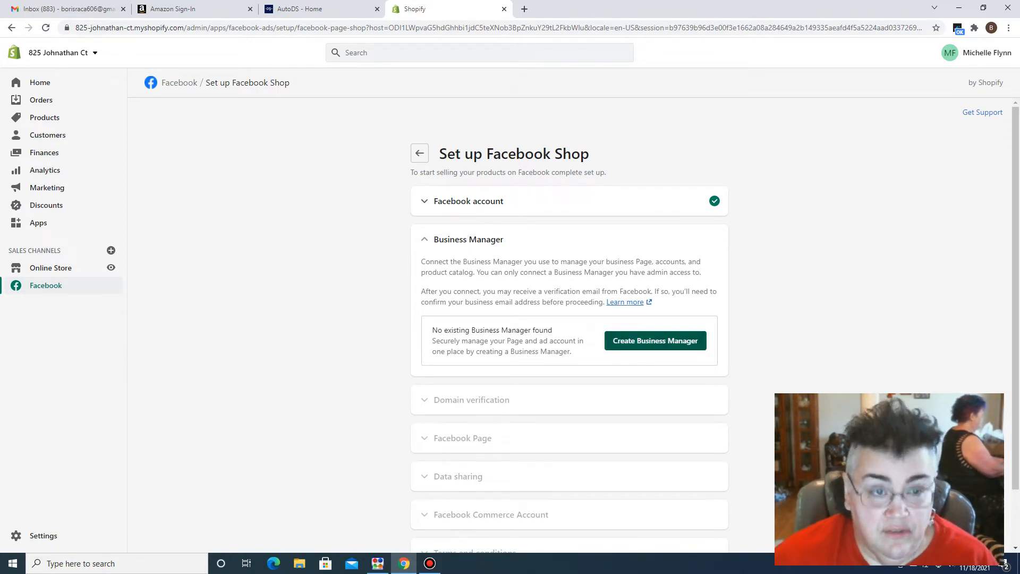
Step: Create a Business Manager for the Facebook Shop and connect it to the store
left_click(655, 340)
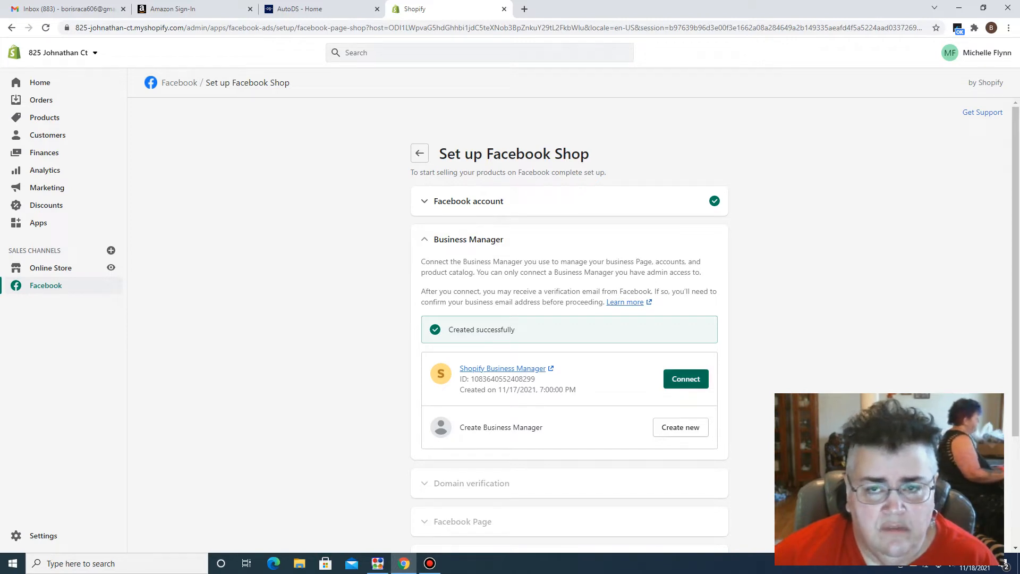
left_click(685, 378)
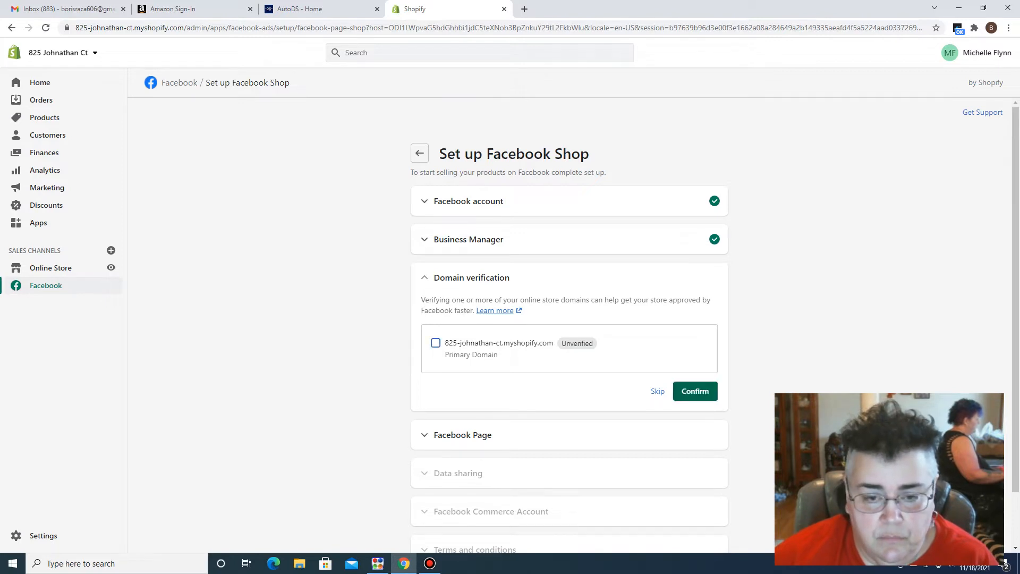
Step: Confirm the store's primary domain for verification and connect the existing Home Decor Facebook Page
left_click(436, 342)
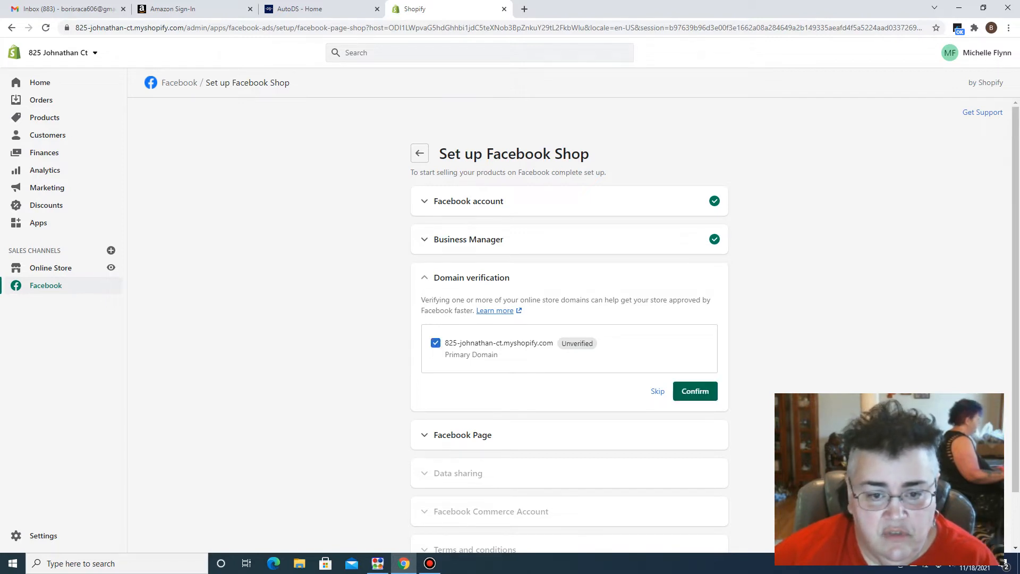
left_click(695, 391)
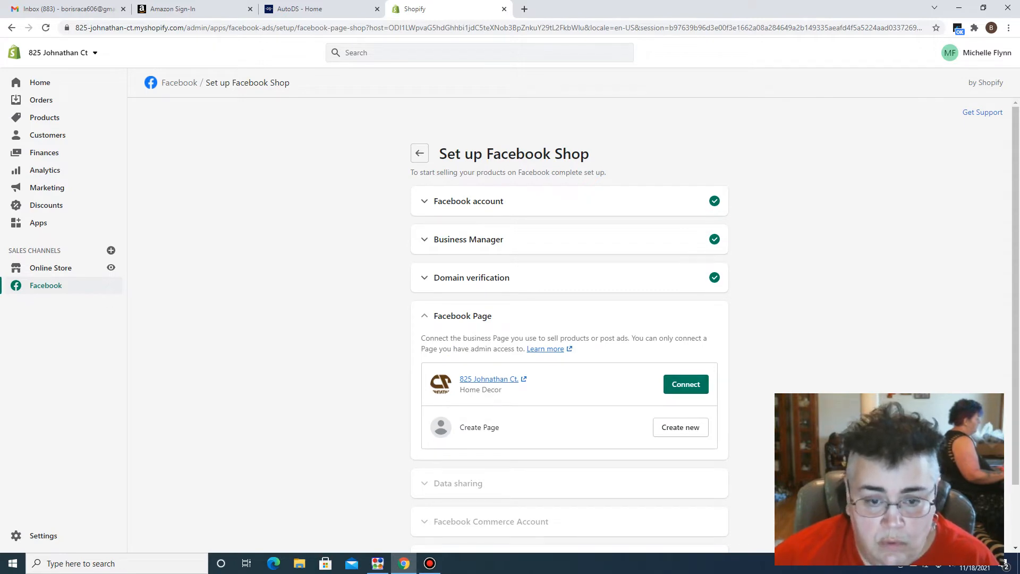
left_click(685, 384)
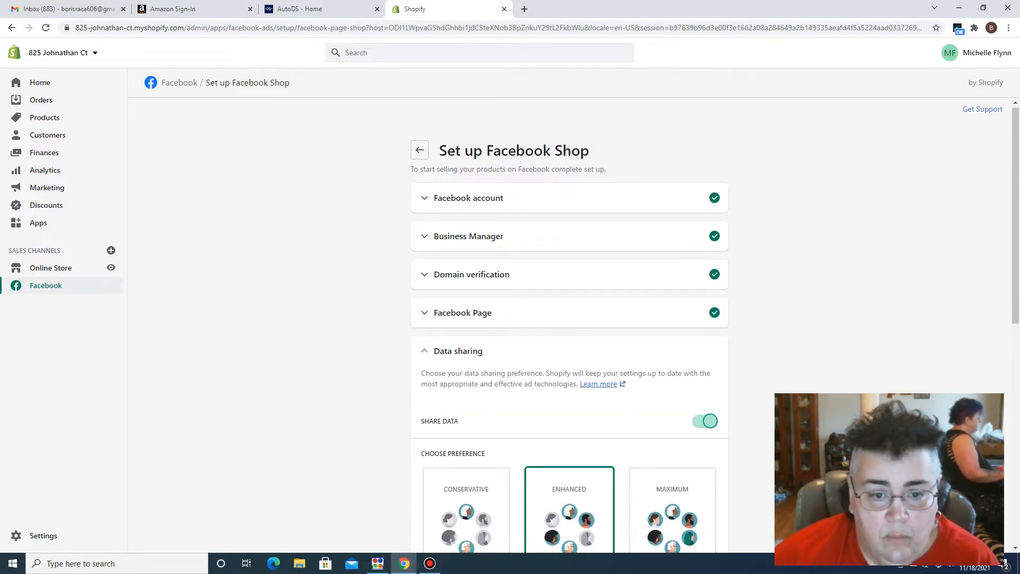
Step: Create a new Facebook Pixel for tracking customer behaviour in the data sharing section
scroll(569, 319, "down", 2)
scroll(569, 318, "down", 2)
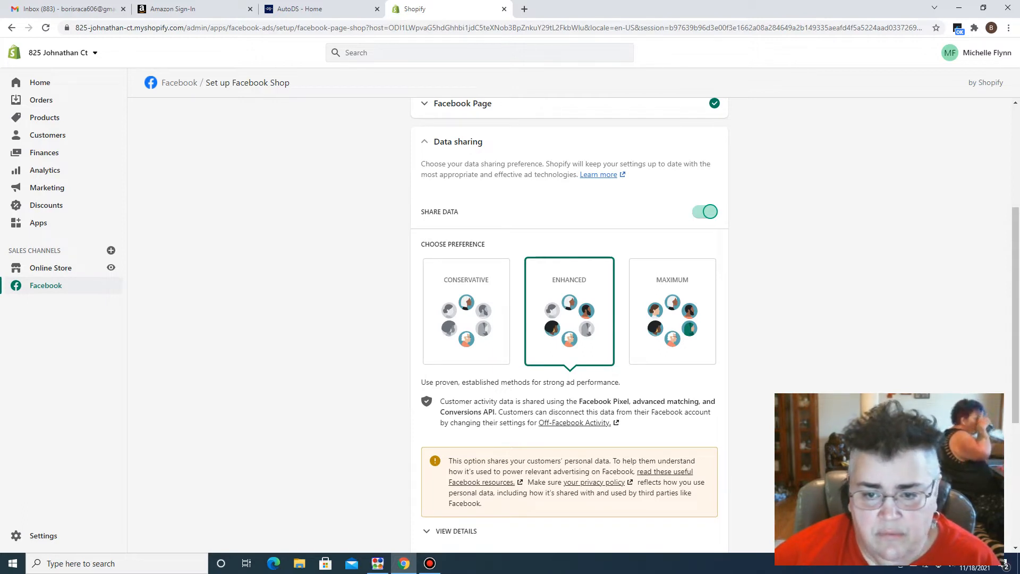
scroll(569, 319, "down", 2)
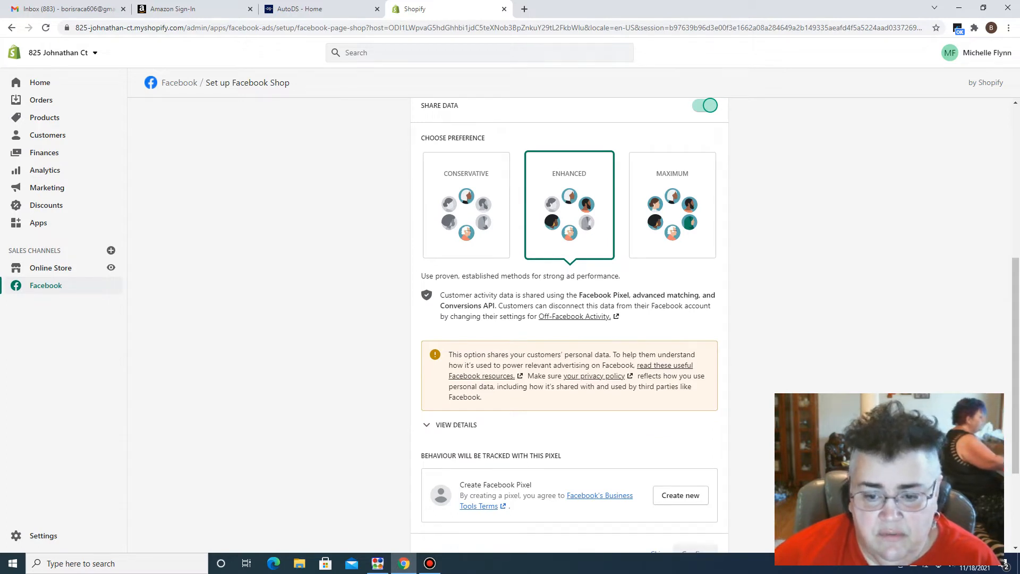
scroll(569, 319, "down", 1)
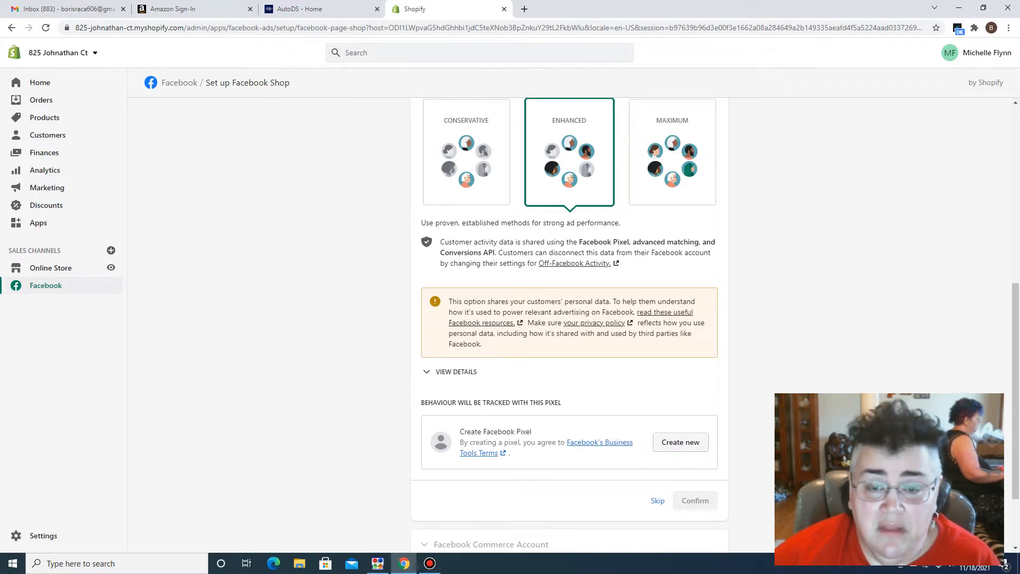
left_click(681, 442)
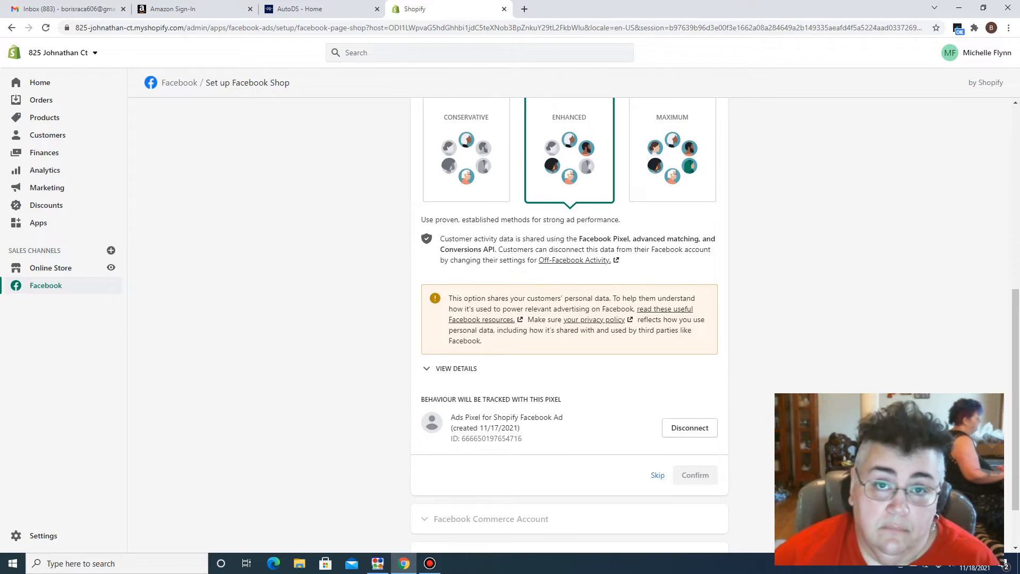
Step: Review the data sharing options and skip that setup section
scroll(569, 324, "down", 2)
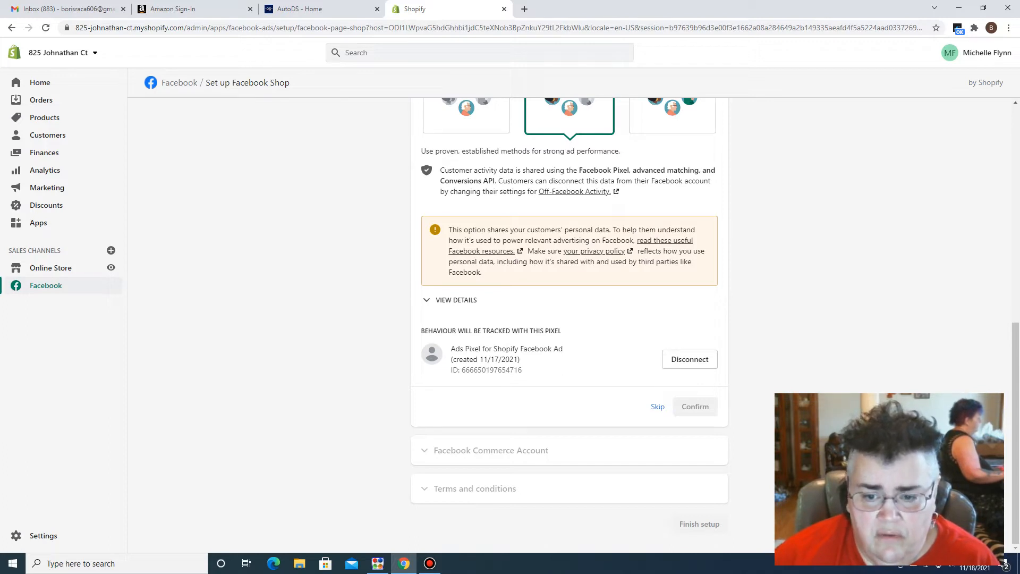
scroll(569, 319, "up", 4)
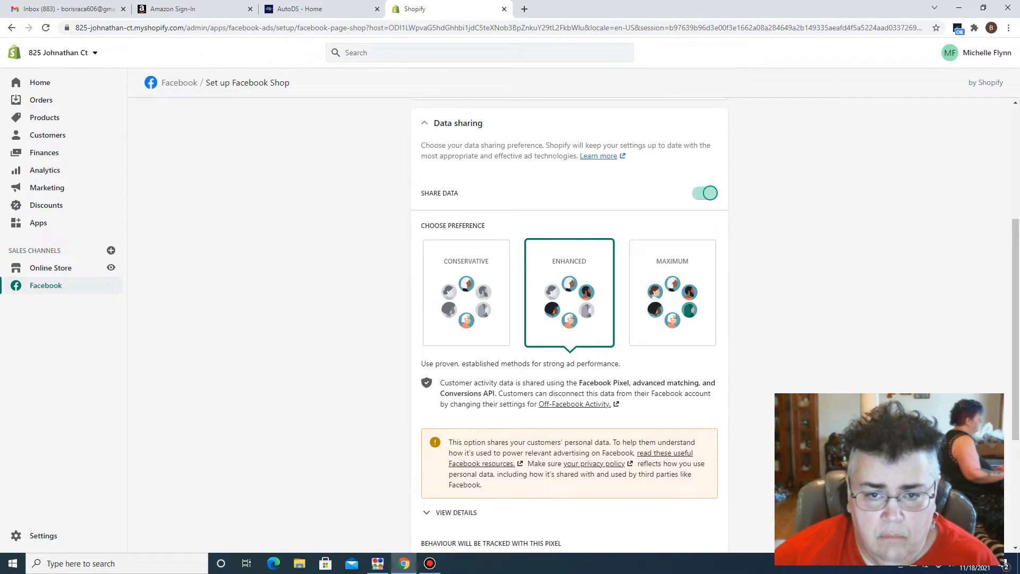
scroll(569, 324, "down", 1)
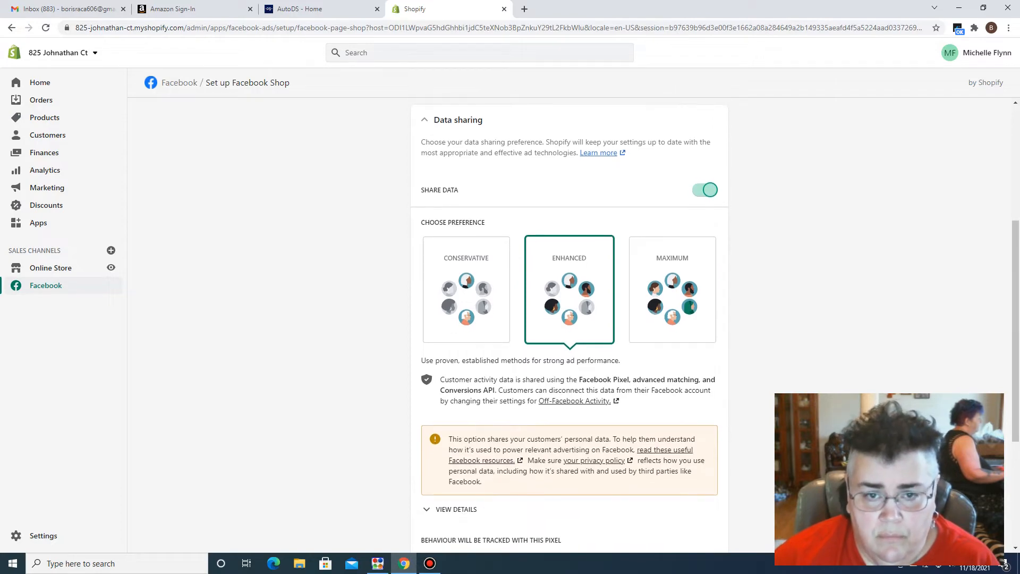
scroll(569, 318, "down", 2)
scroll(568, 319, "down", 2)
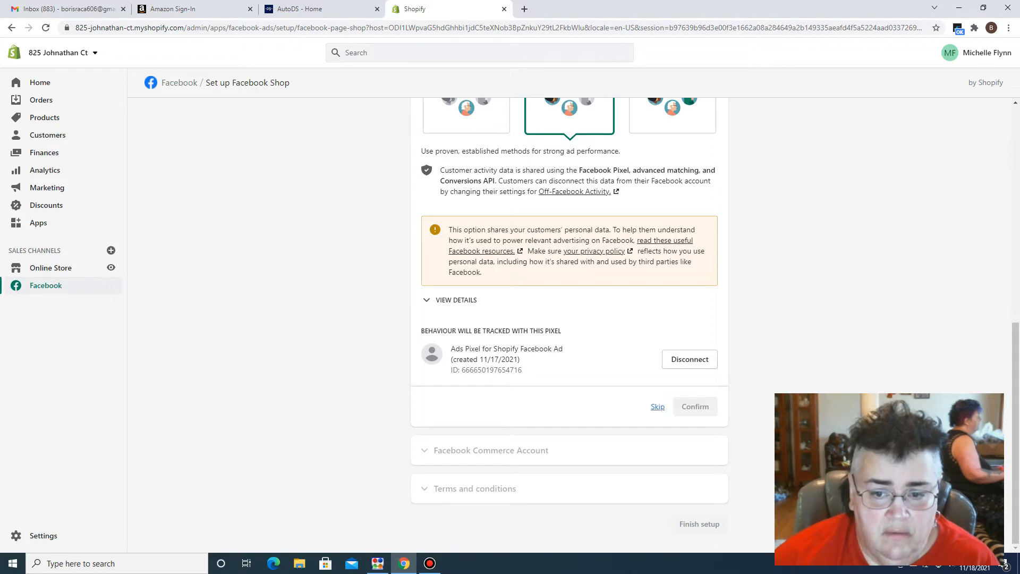
left_click(658, 406)
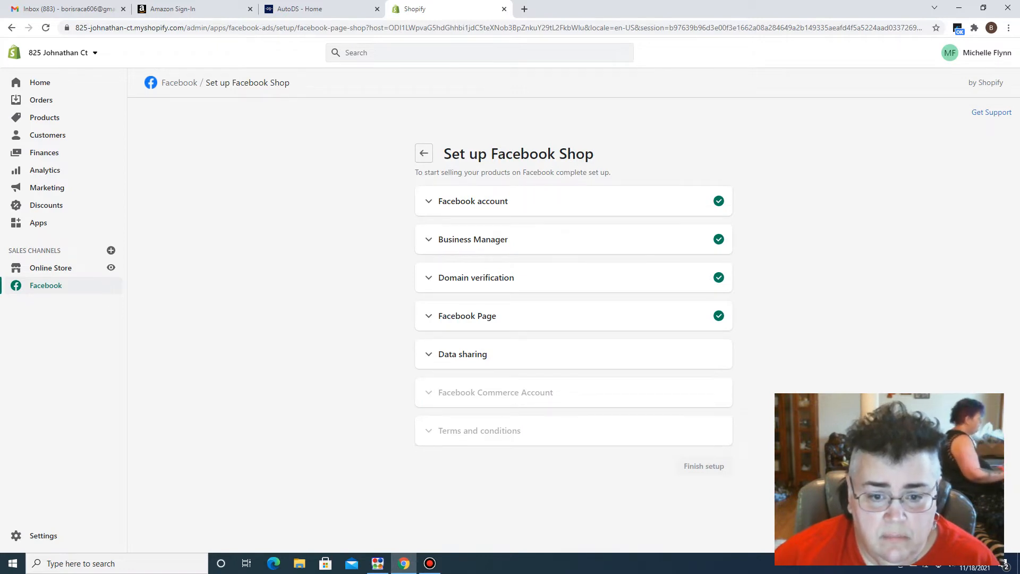
Step: Reopen the data sharing section, show its details and choose the Maximum preference
left_click(462, 353)
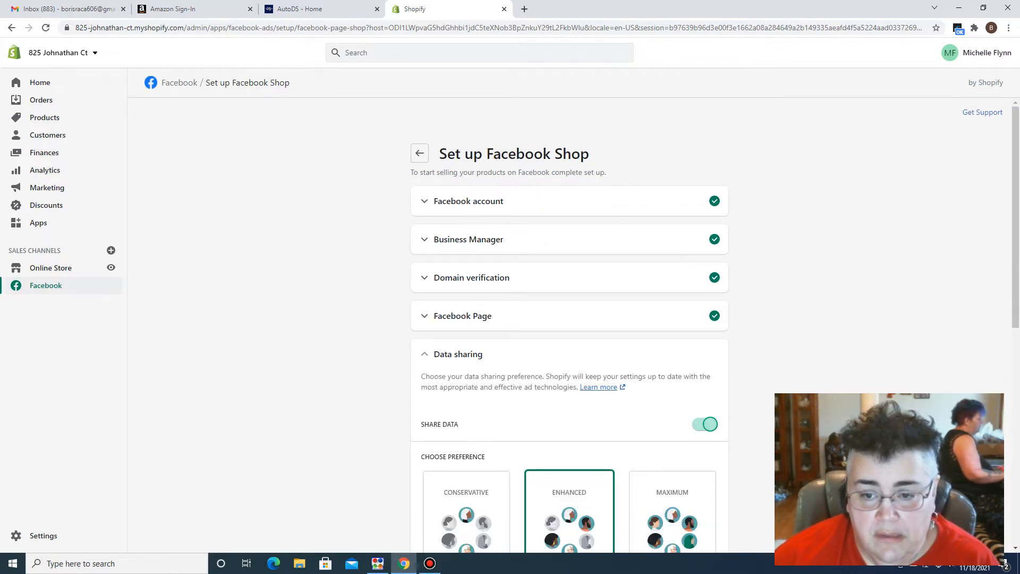
scroll(569, 319, "down", 4)
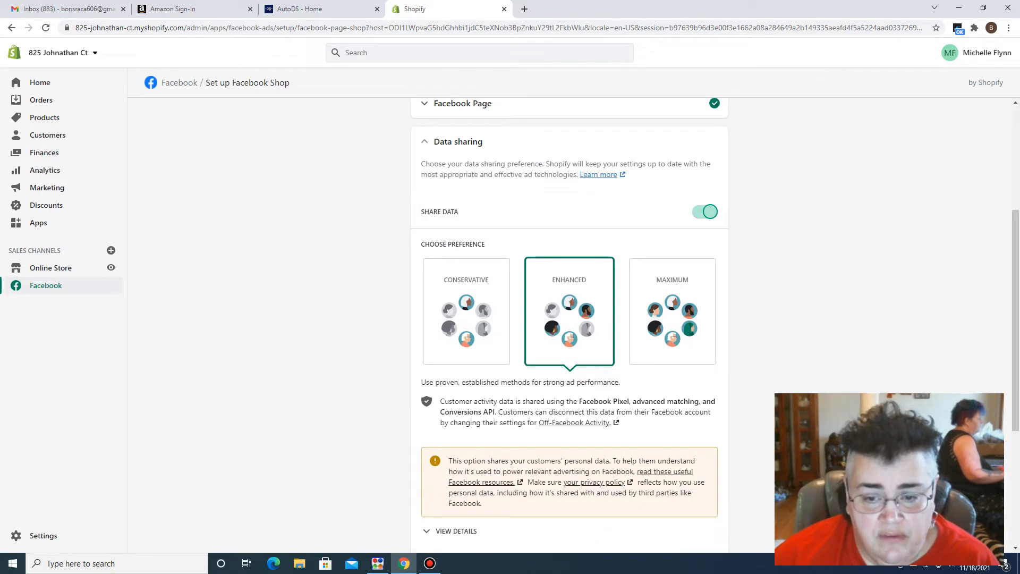
scroll(569, 319, "down", 1)
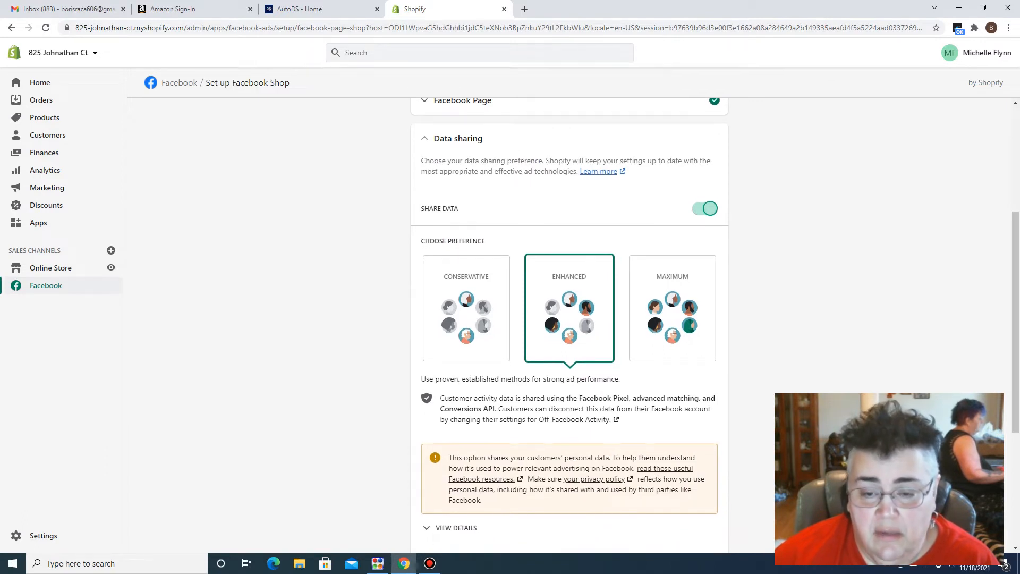
scroll(569, 319, "down", 3)
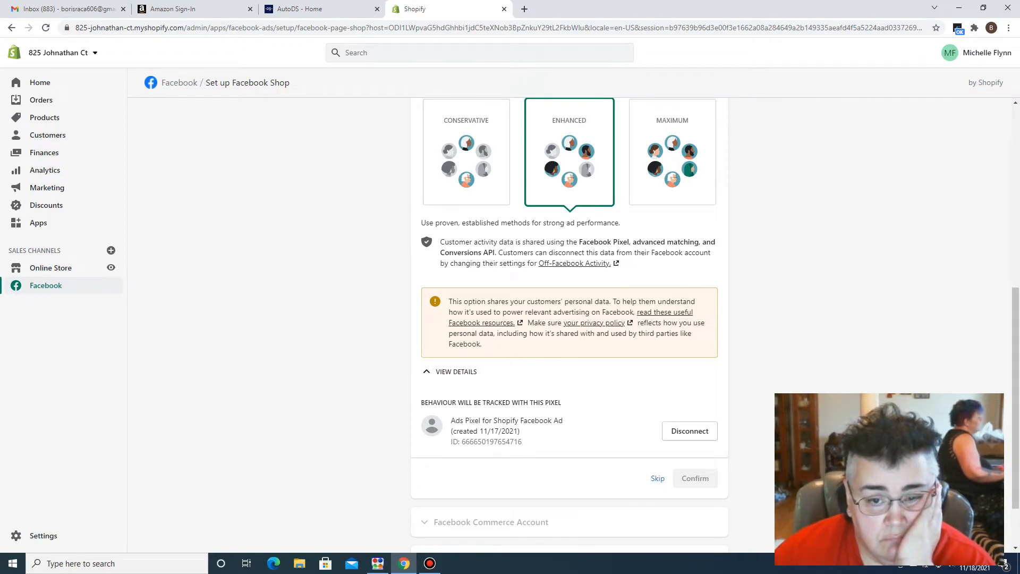
left_click(456, 372)
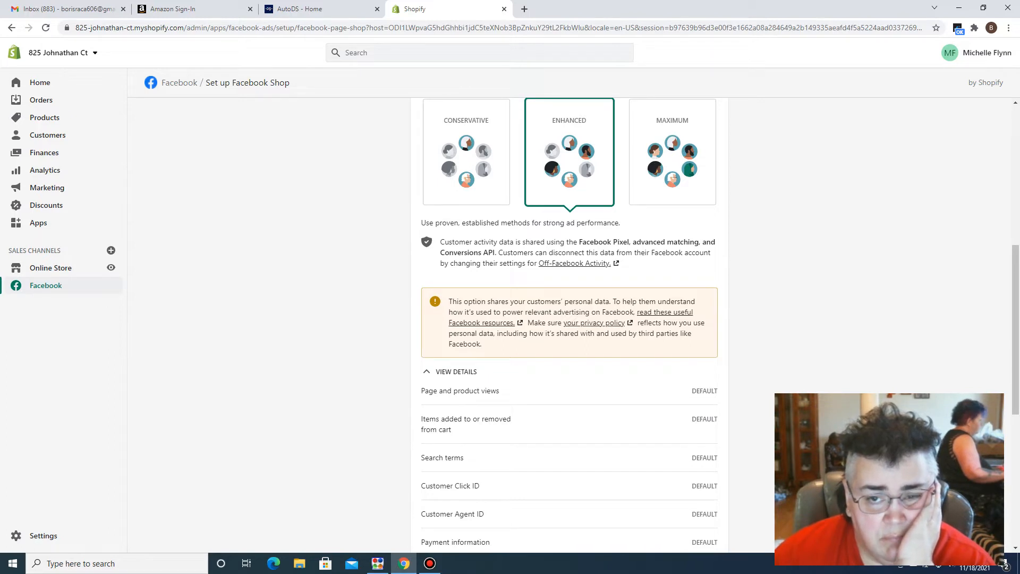
left_click(672, 152)
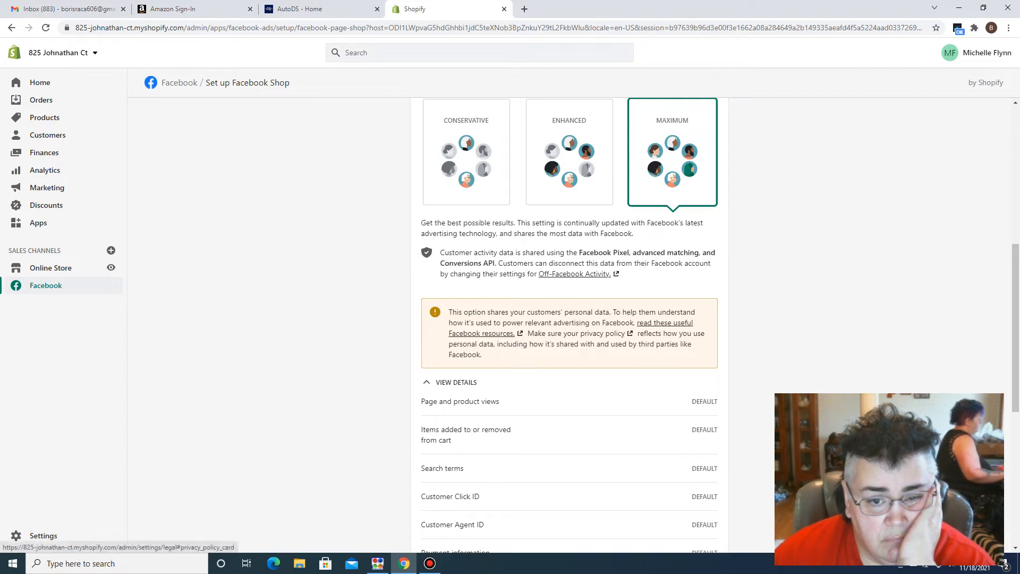
Step: Review the shared customer data, switch the preference back to Enhanced and confirm the data sharing settings
scroll(594, 333, "down", 3)
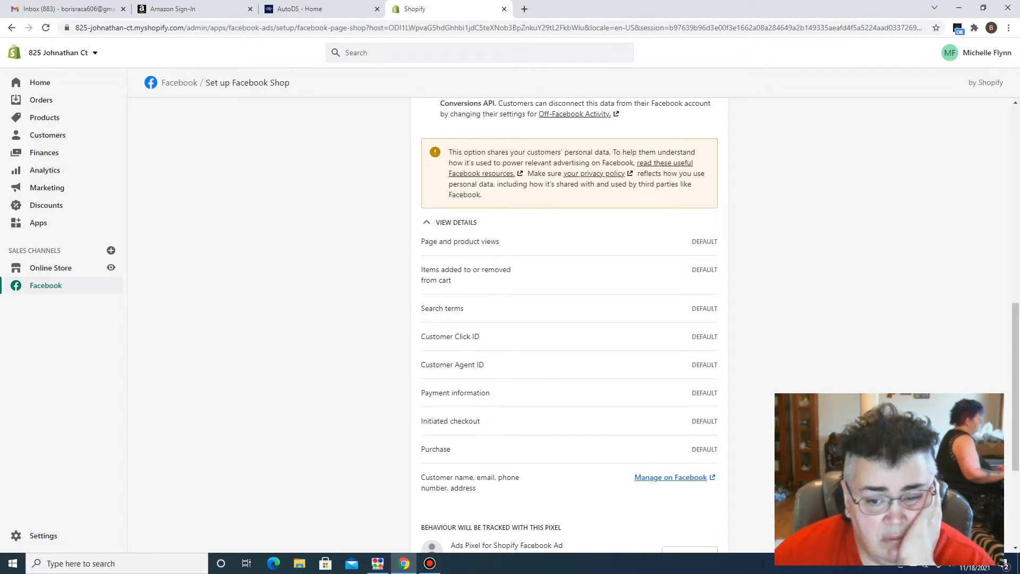
scroll(568, 325, "down", 1)
scroll(569, 325, "down", 1)
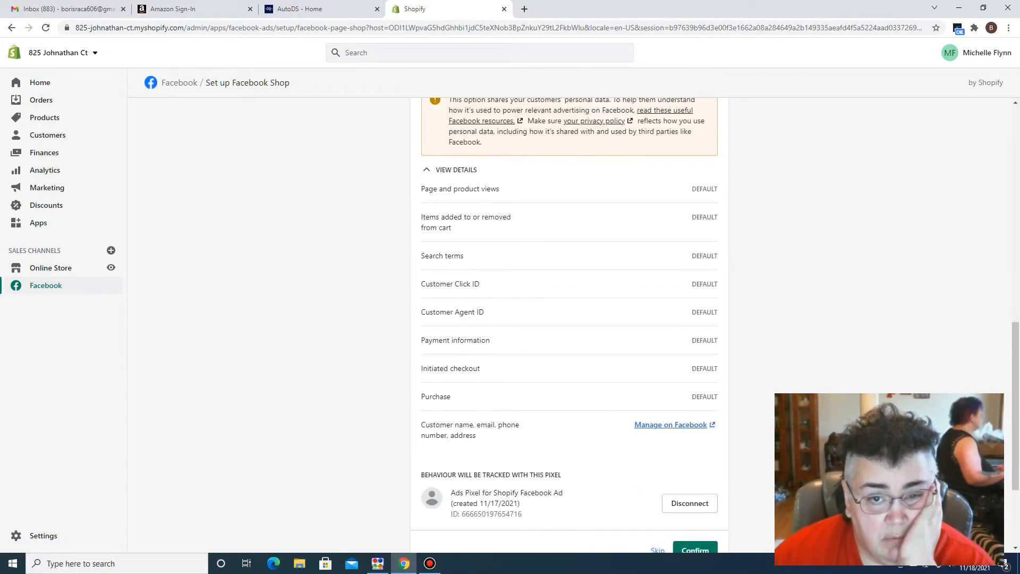
scroll(569, 325, "up", 4)
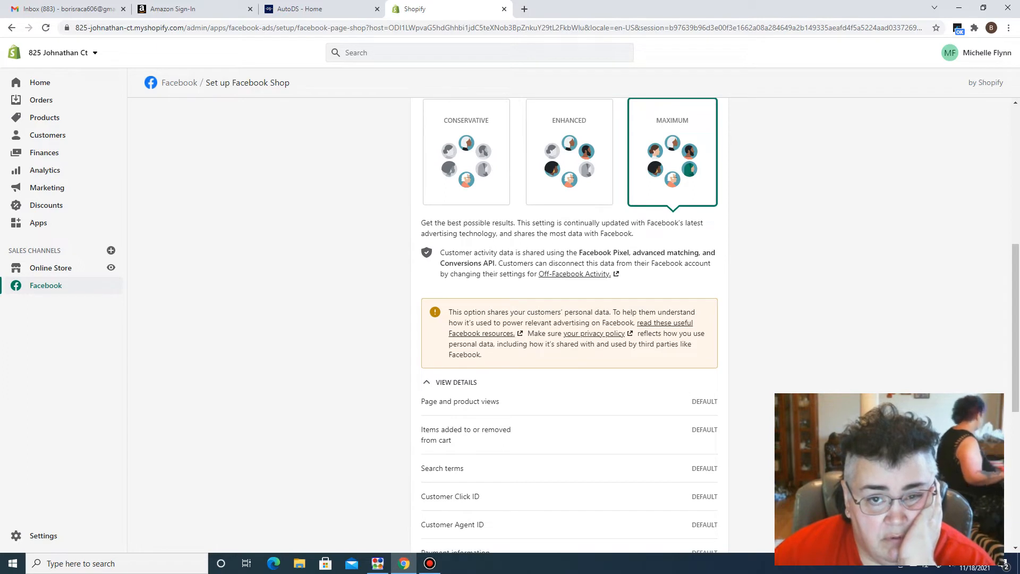
left_click(672, 152)
key("Left")
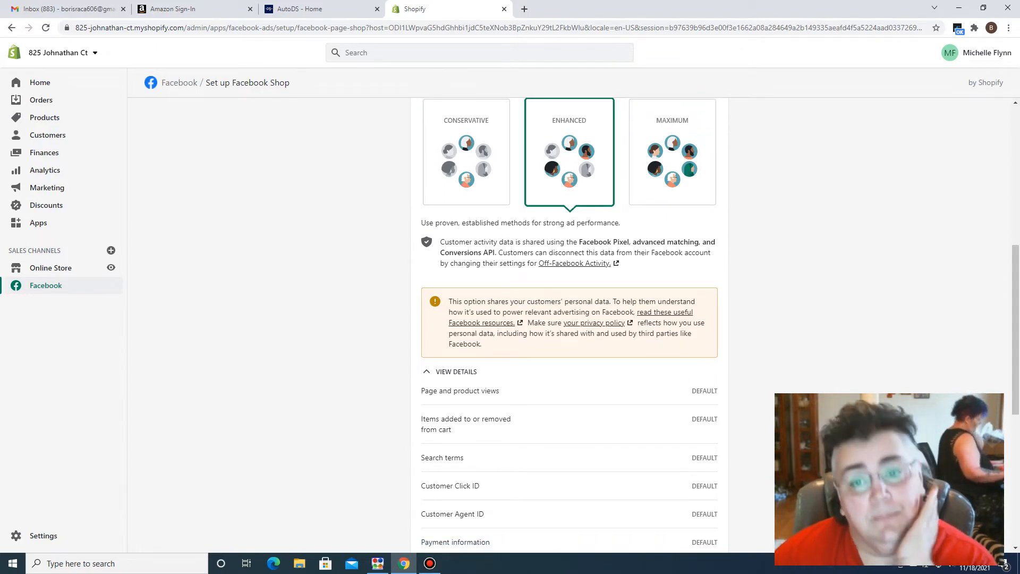
scroll(568, 325, "down", 4)
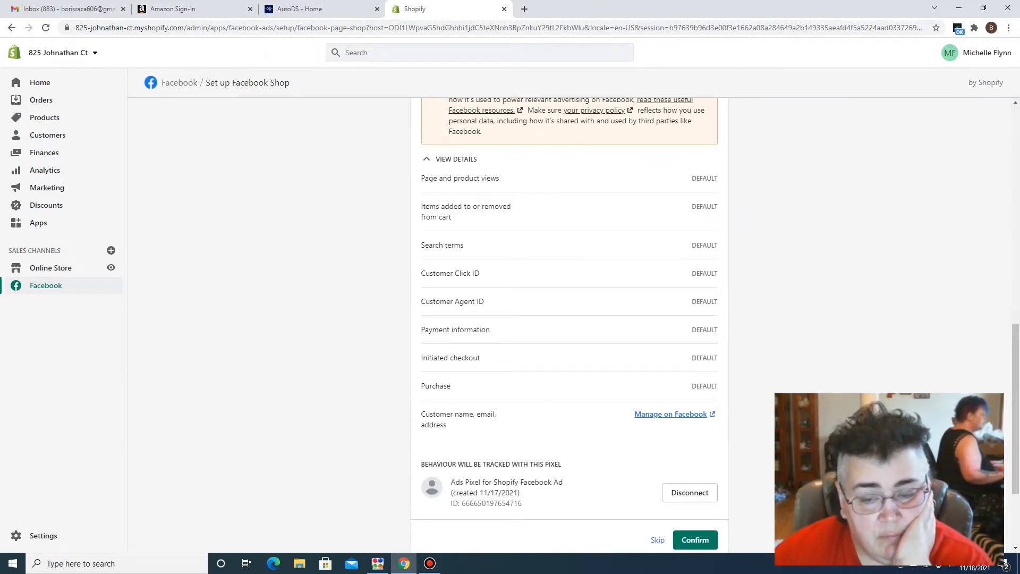
left_click(695, 540)
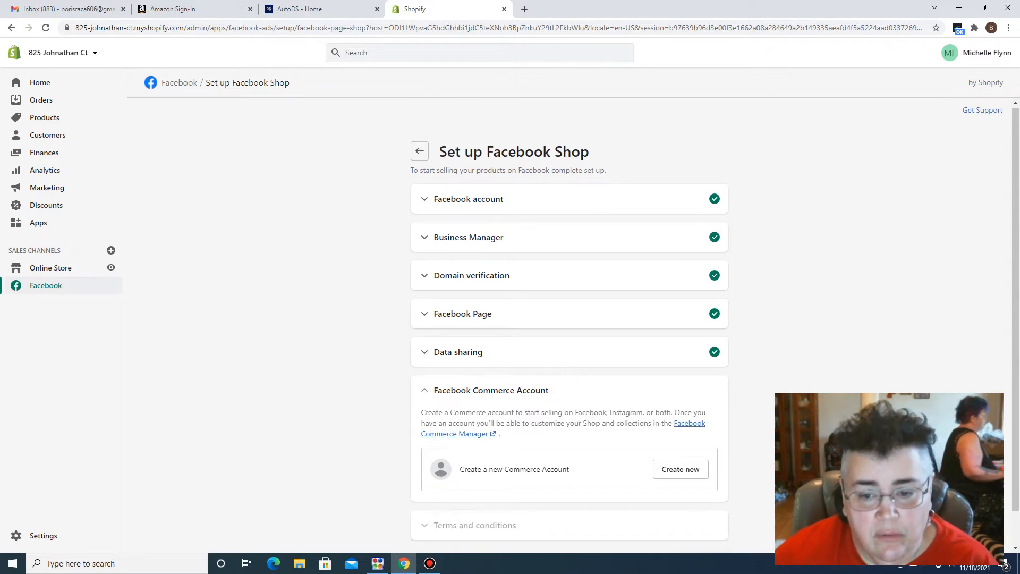
Step: Create a new Facebook Commerce Account for the shop
scroll(568, 319, "down", 1)
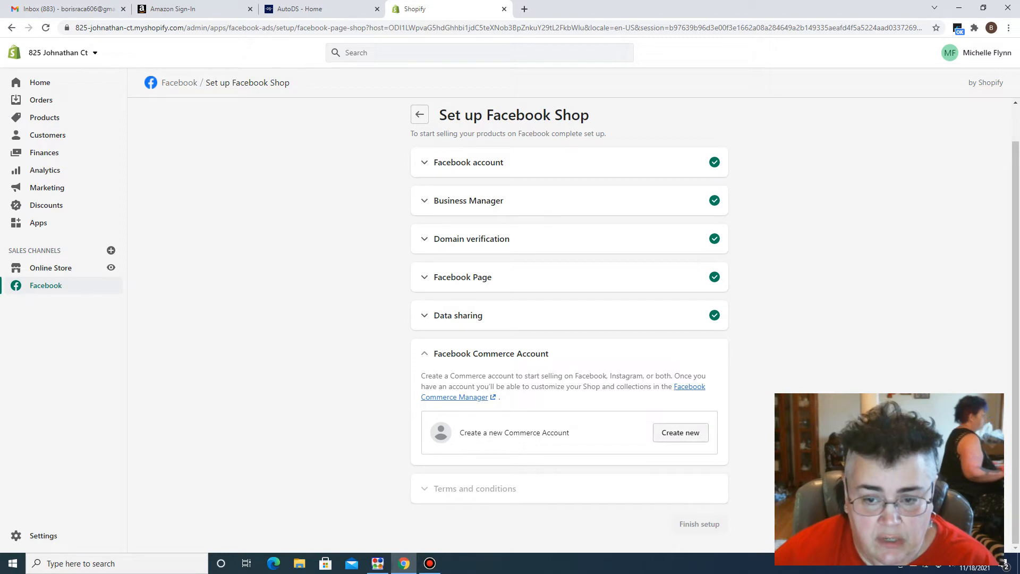
left_click(681, 432)
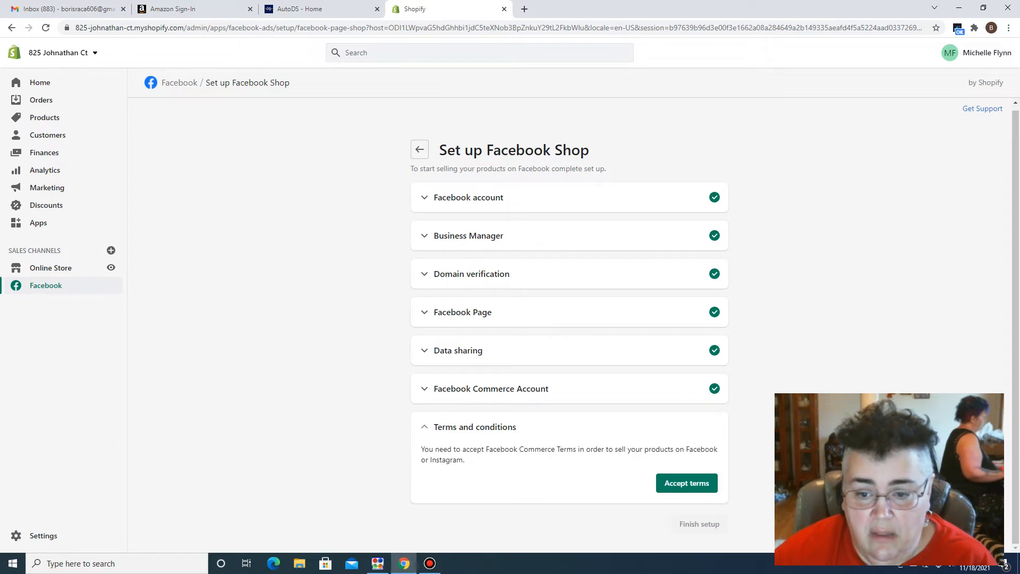
Step: Read through the Seller Agreement, accept the Facebook commerce terms and finish the Facebook Shop setup
left_click(686, 483)
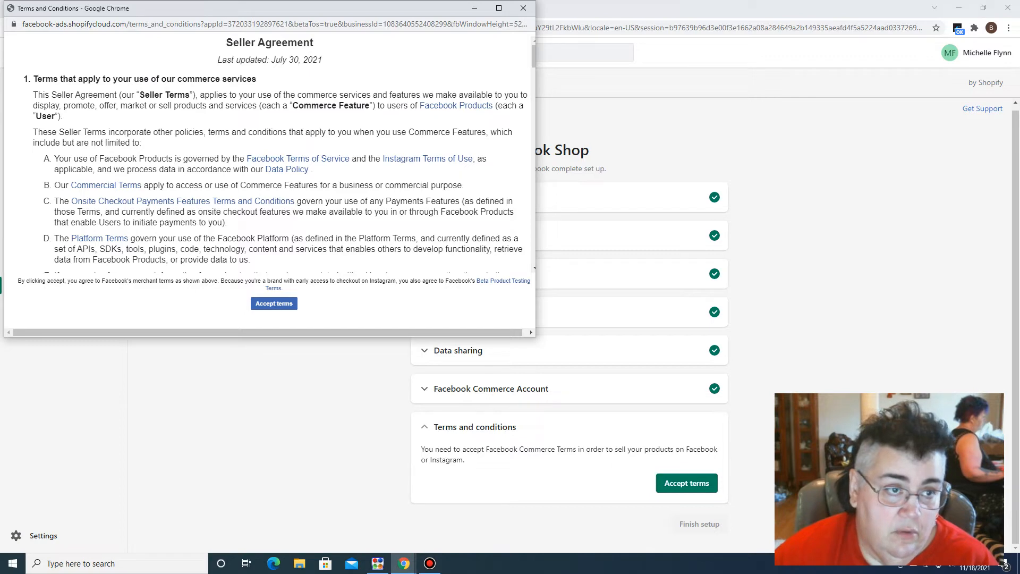
scroll(268, 154, "down", 5)
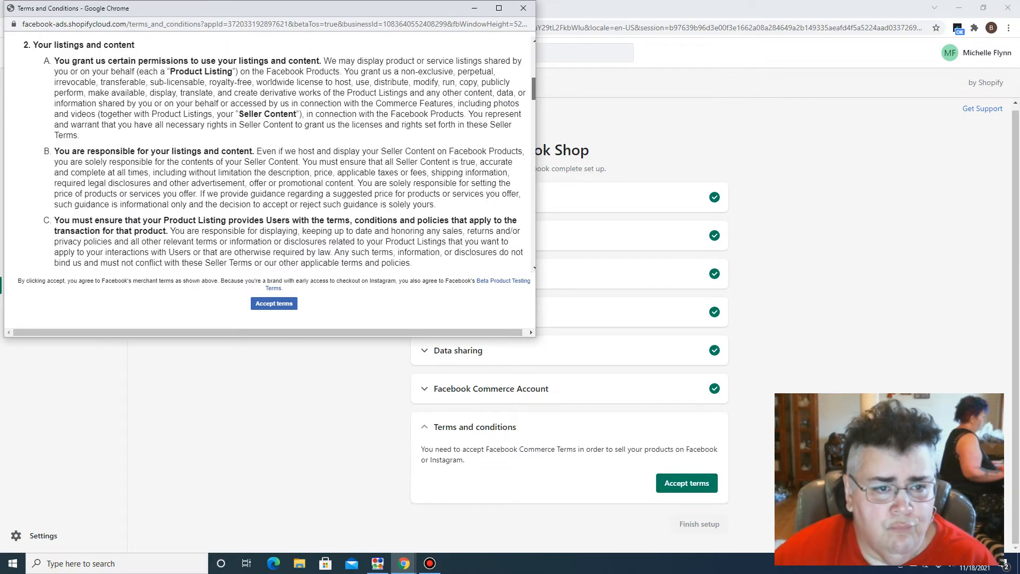
scroll(268, 154, "down", 1)
scroll(269, 154, "down", 5)
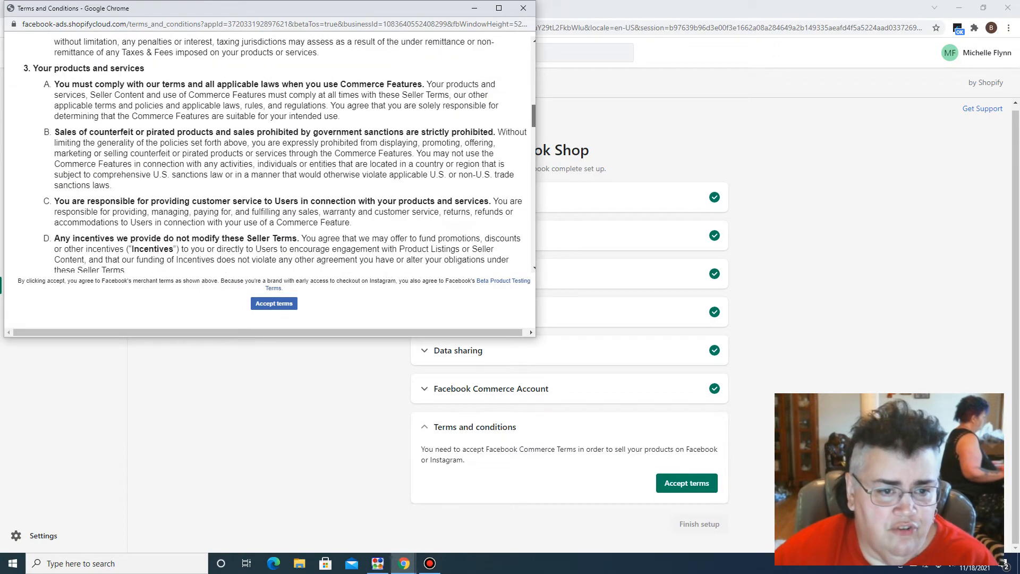
scroll(268, 154, "down", 5)
scroll(268, 154, "down", 10)
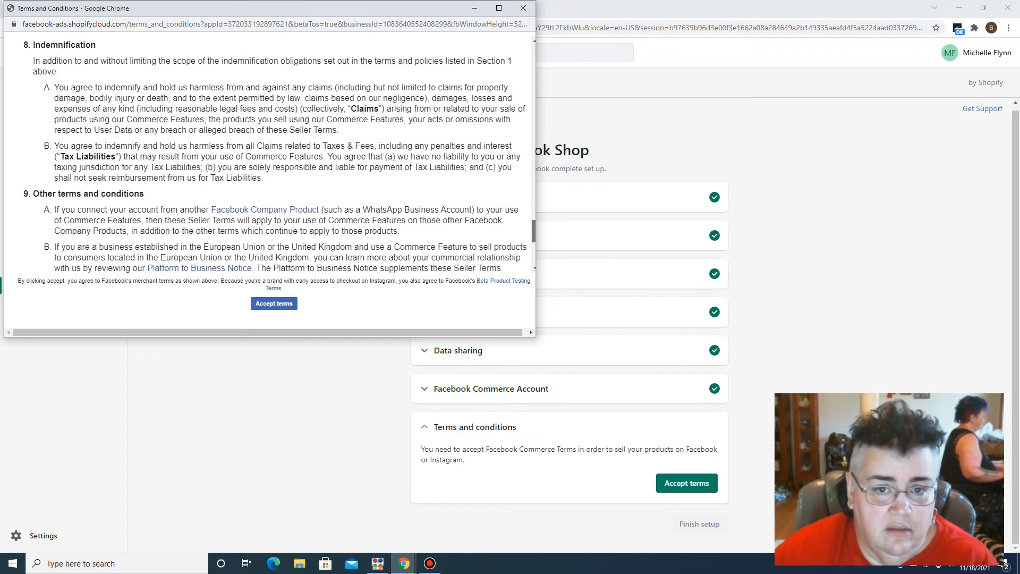
scroll(268, 154, "down", 4)
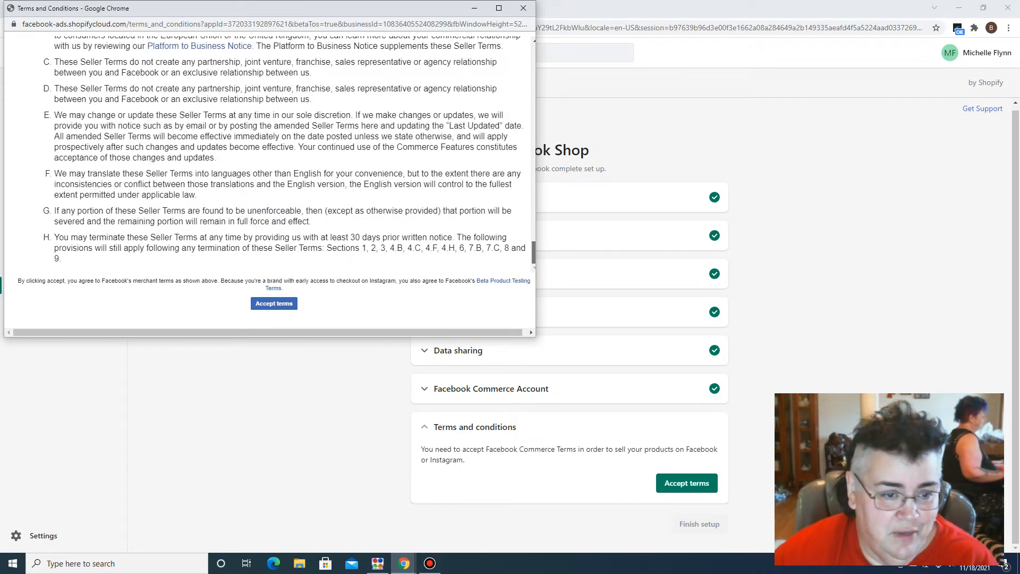
left_click(274, 304)
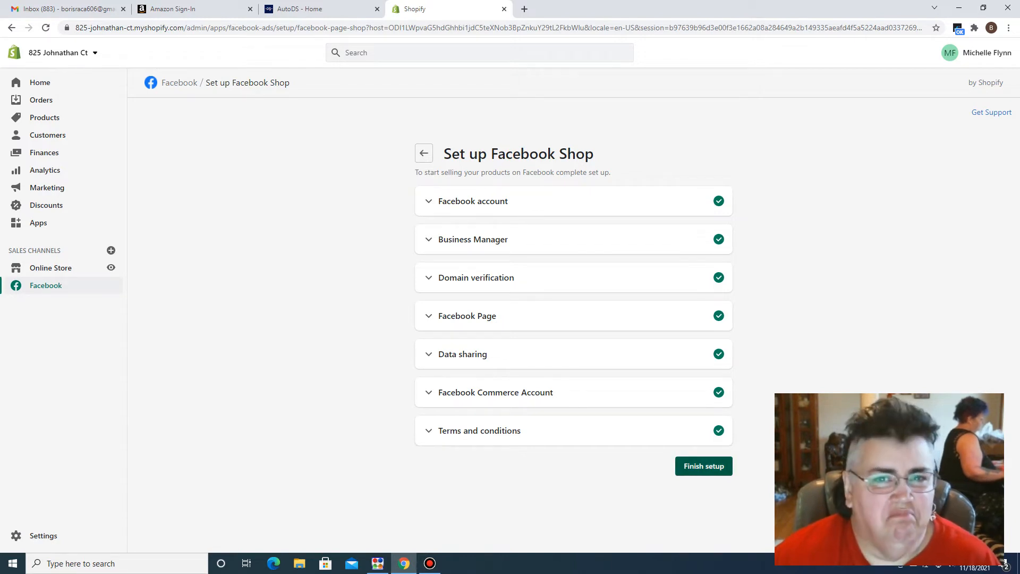
left_click(703, 466)
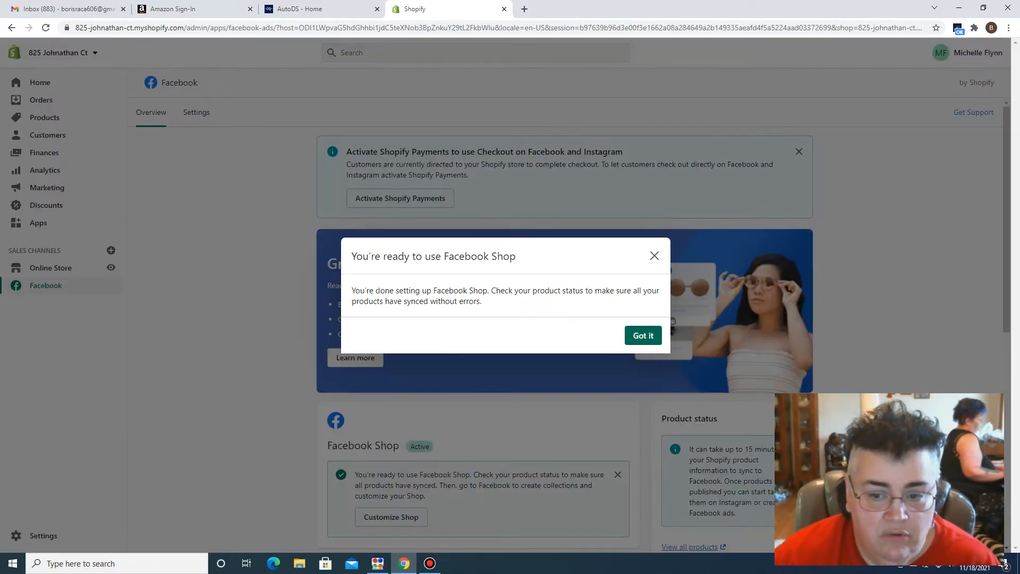
left_click(643, 336)
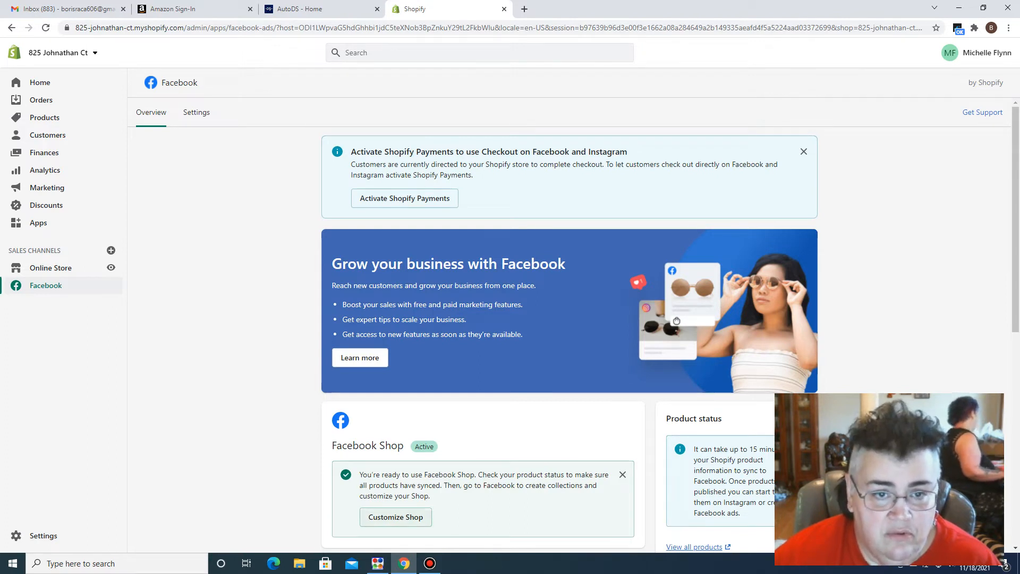
Step: Open the shop customization in Facebook Commerce Manager and complete its introductory tips
left_click(395, 516)
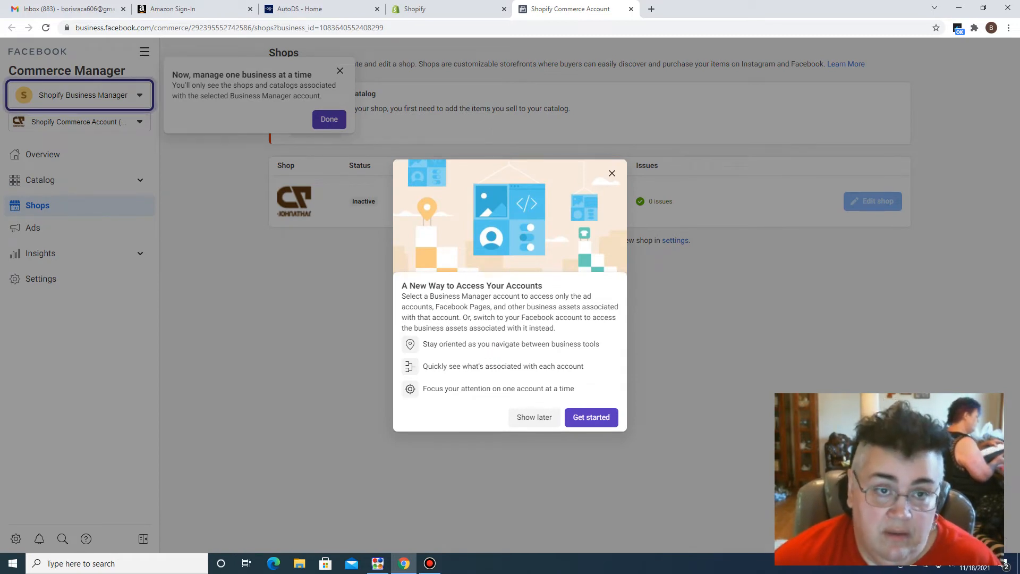
left_click(591, 418)
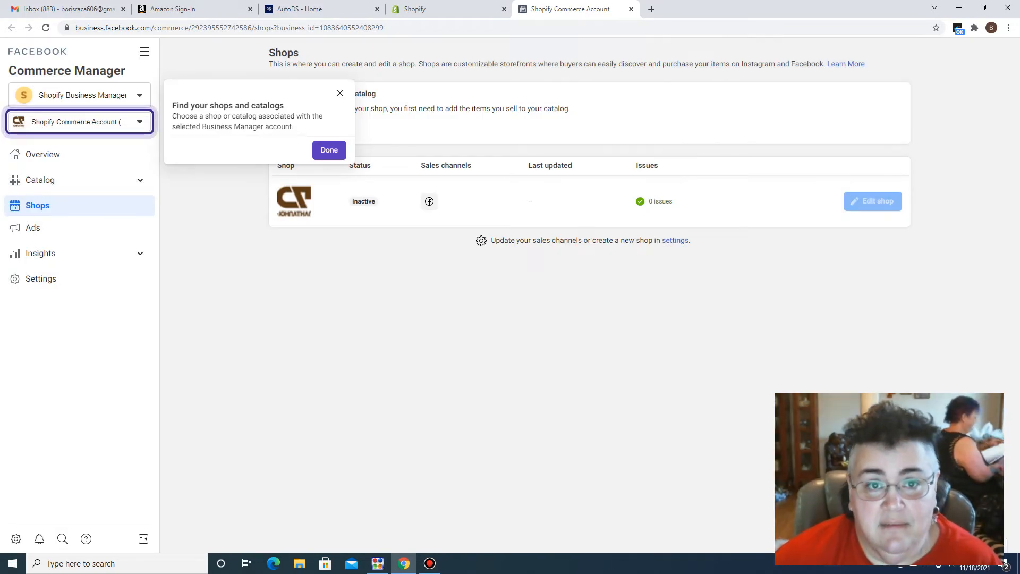
left_click(329, 151)
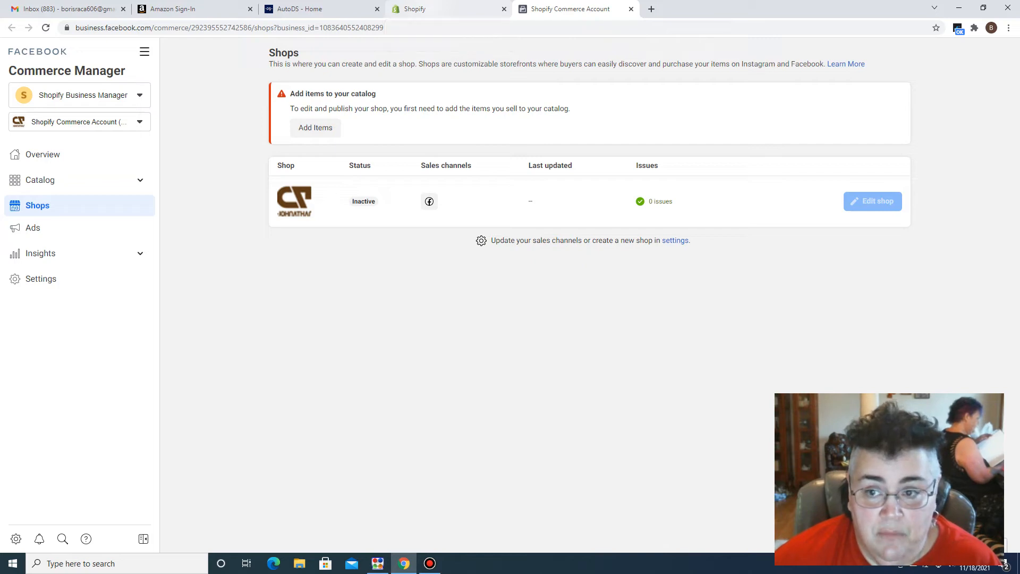
Step: Open facebook.com in a new browser tab and go to the store's business Page
left_click(446, 9)
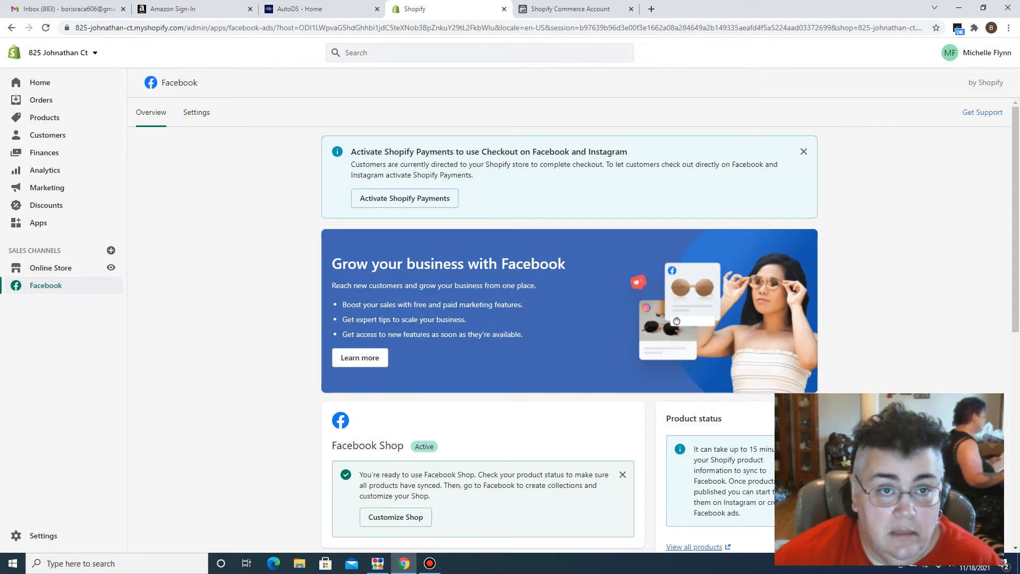
left_click(651, 9)
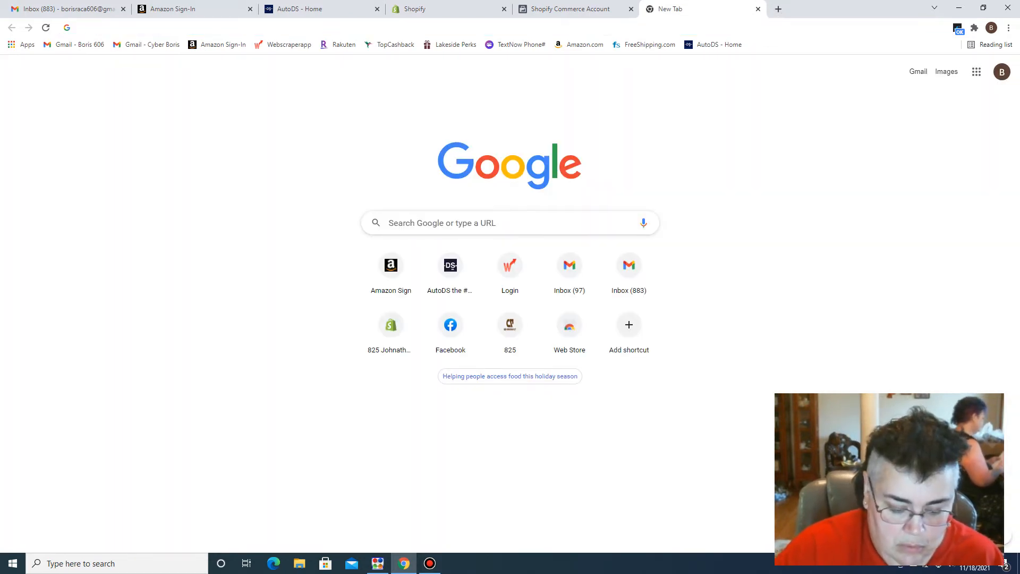
type("facebook")
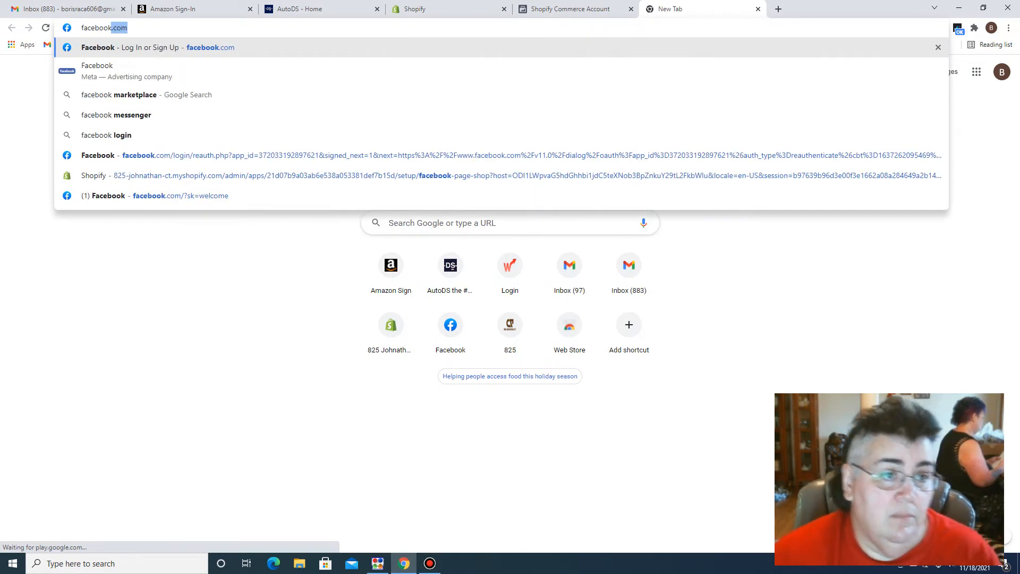
key("Right")
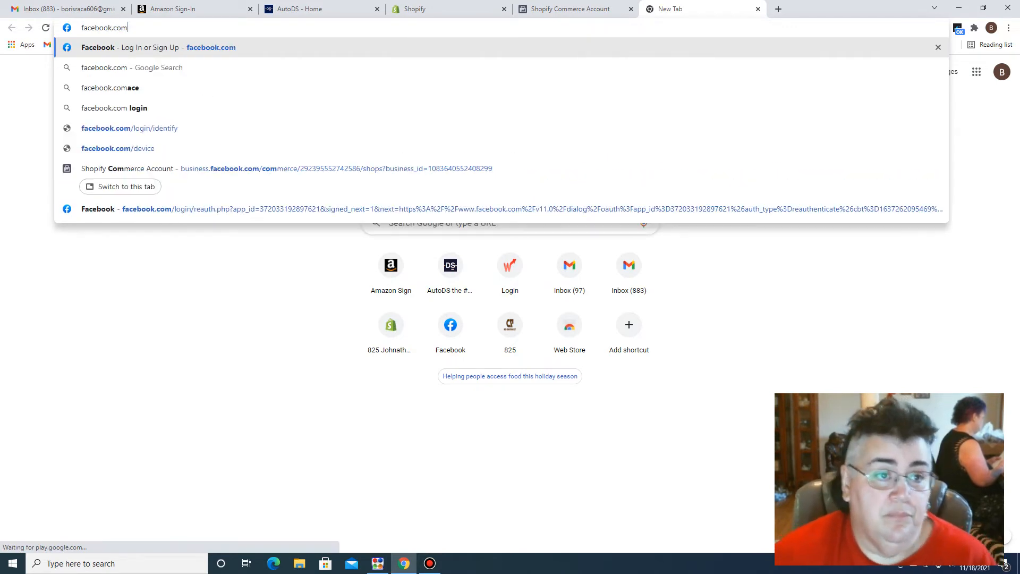
key("Return")
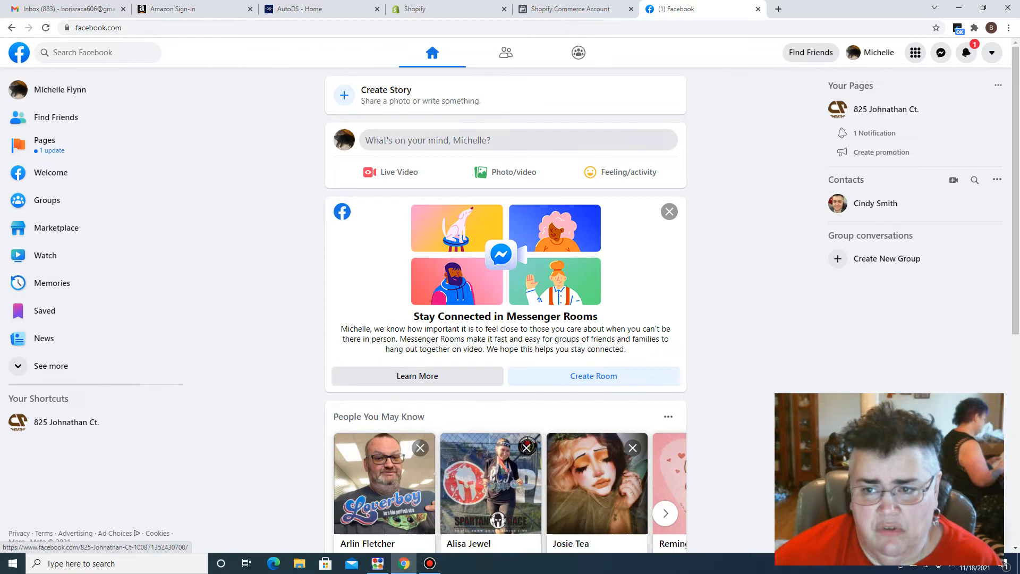
left_click(886, 109)
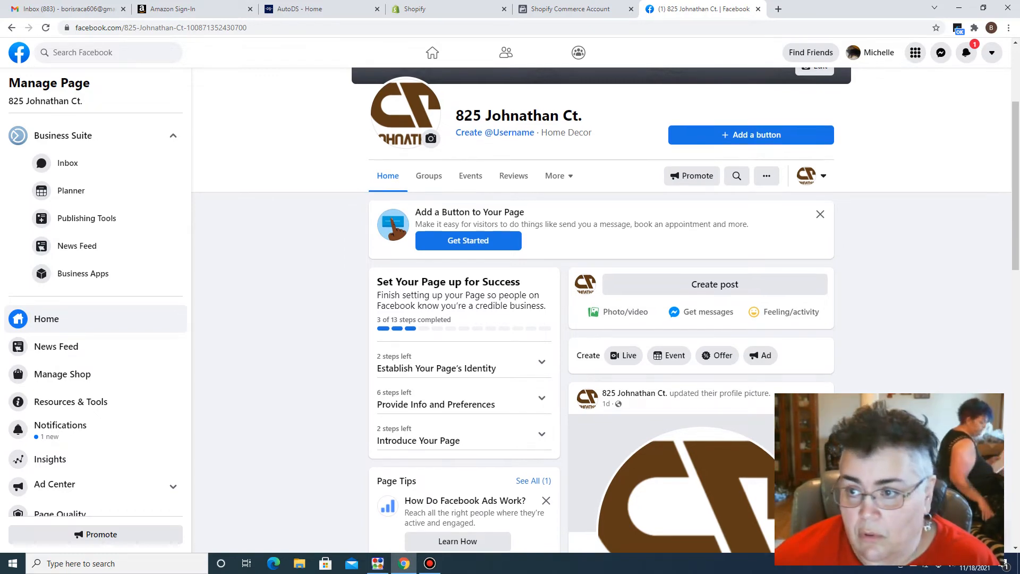
Step: Look over the business Page, open its shop management and go to adding products in the catalog
scroll(600, 308, "down", 1)
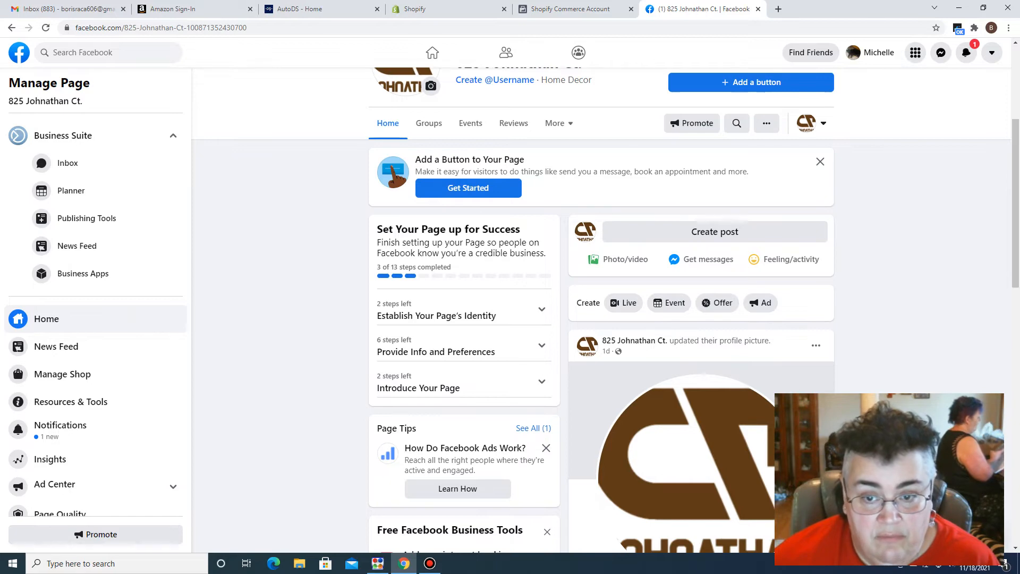
scroll(601, 308, "down", 2)
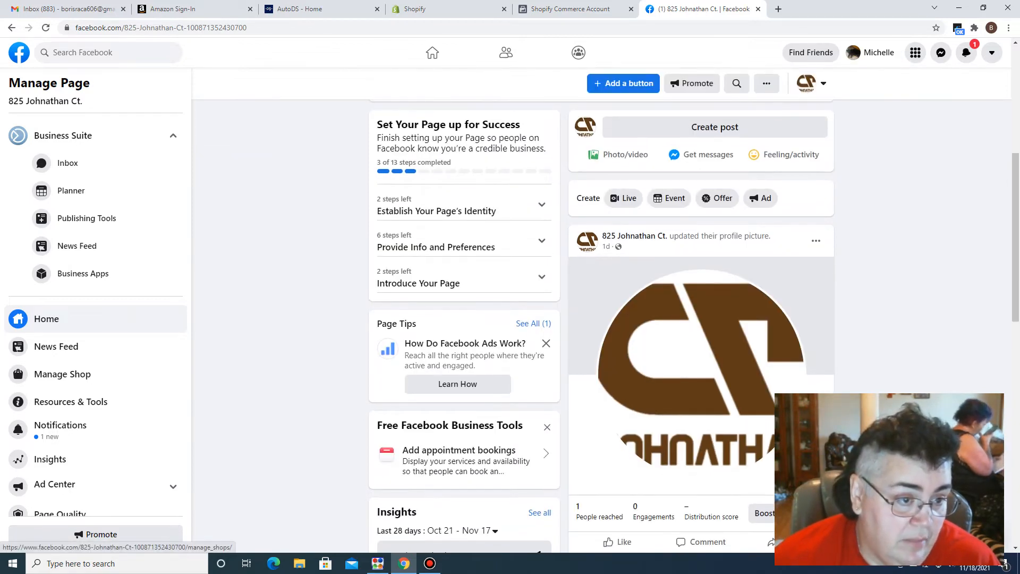
scroll(600, 308, "up", 2)
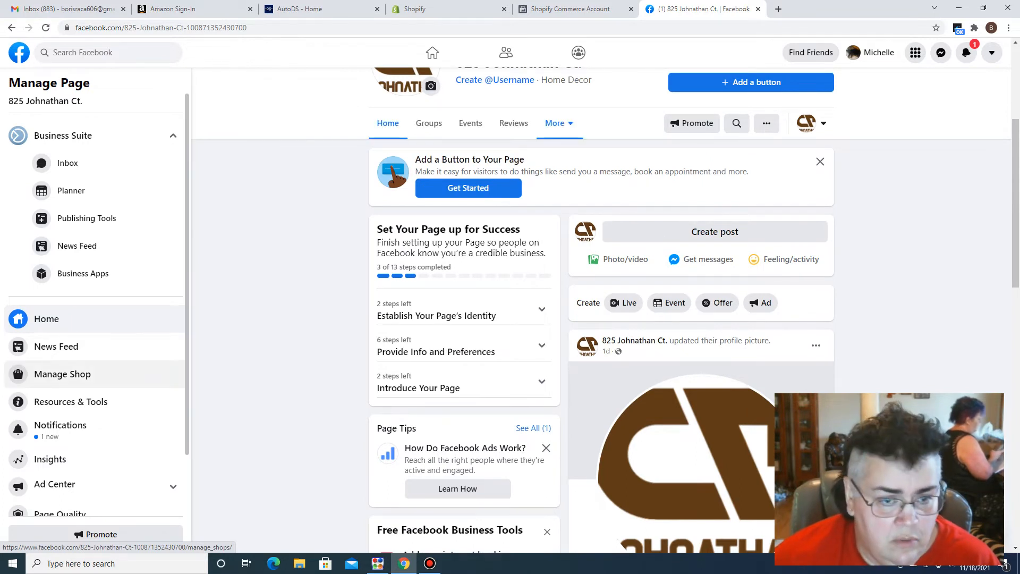
left_click(62, 374)
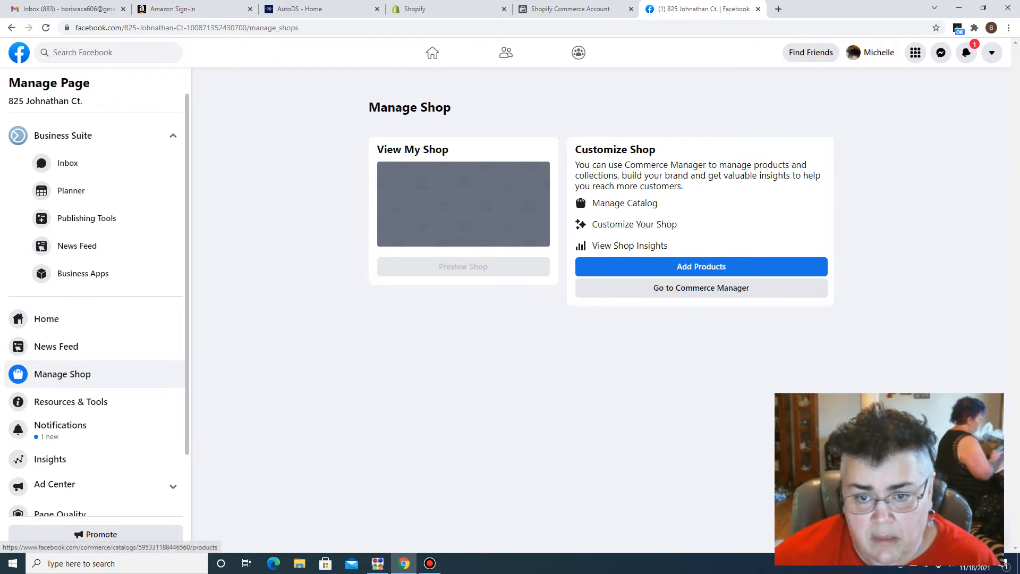
left_click(701, 267)
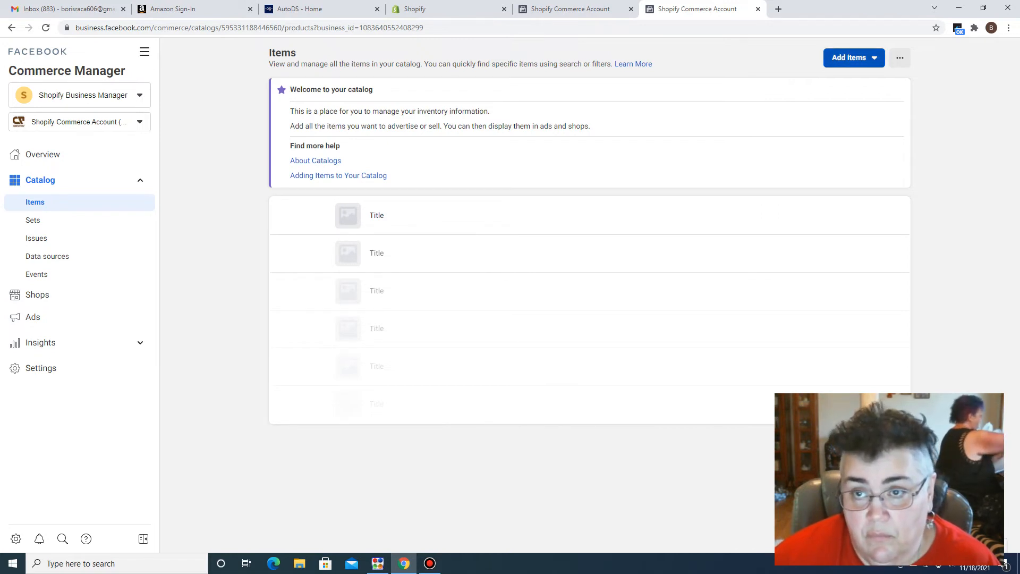
Step: Try to add multiple items to the catalog, check the other item options and return to the Commerce Manager overview
left_click(854, 58)
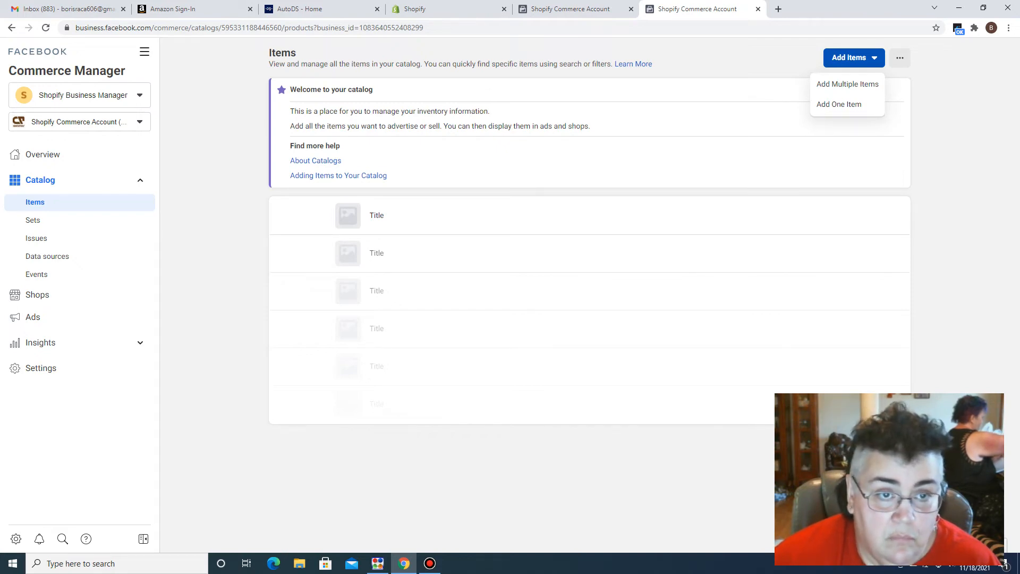
left_click(847, 85)
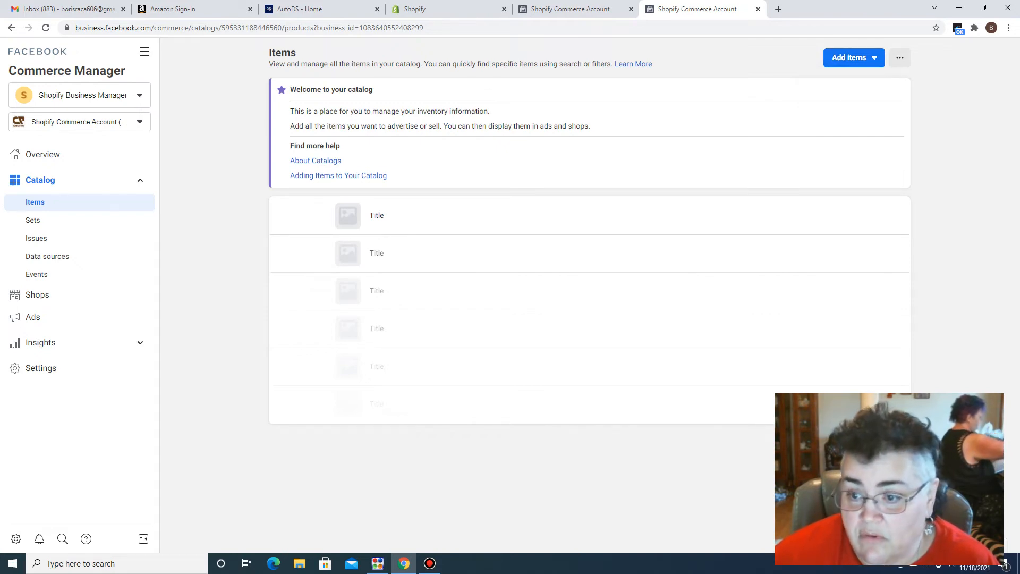
left_click(900, 58)
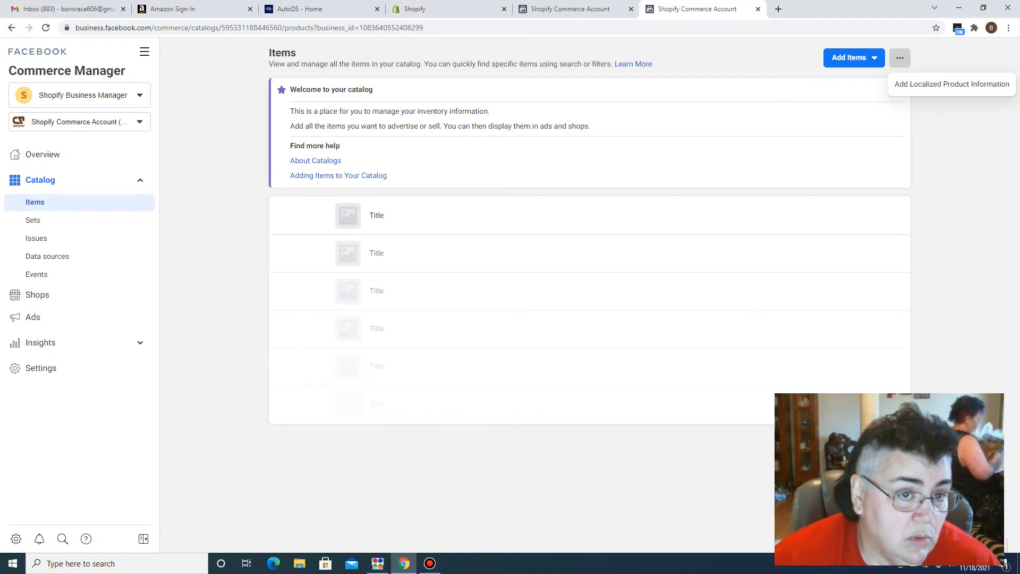
left_click(12, 27)
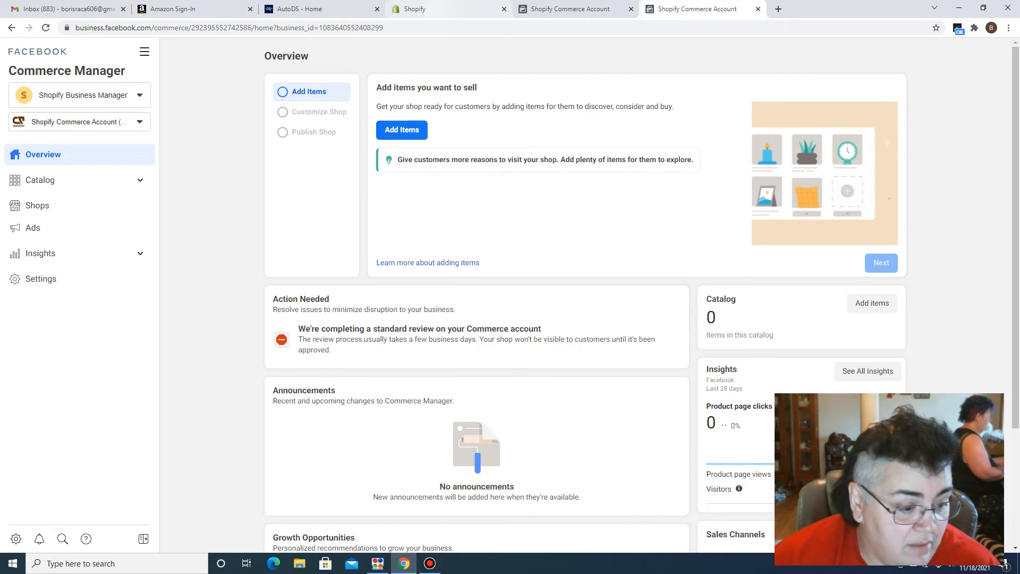
Step: Switch back to Shopify, open the full product list and select all 50 products on the page
left_click(425, 9)
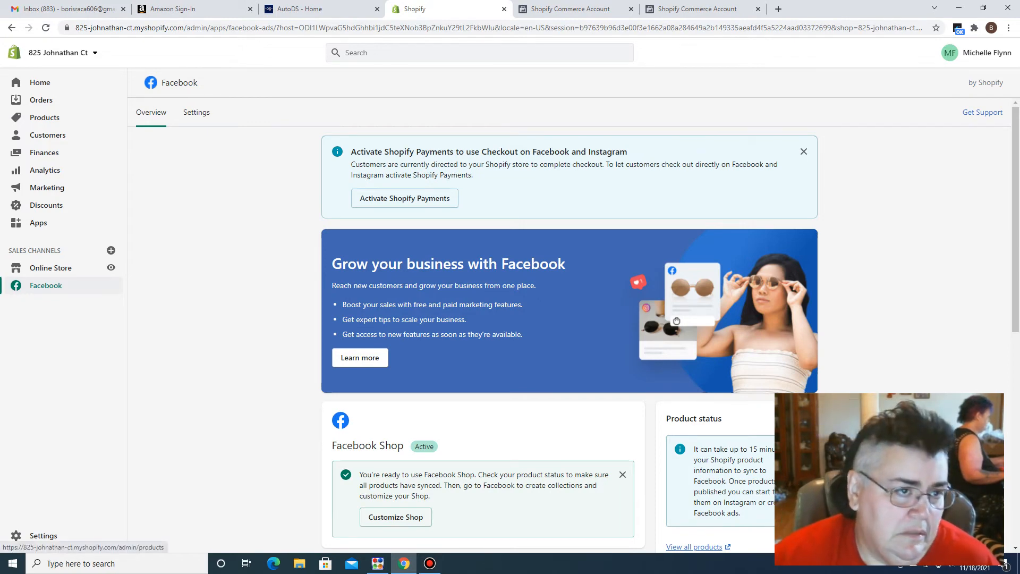
left_click(45, 118)
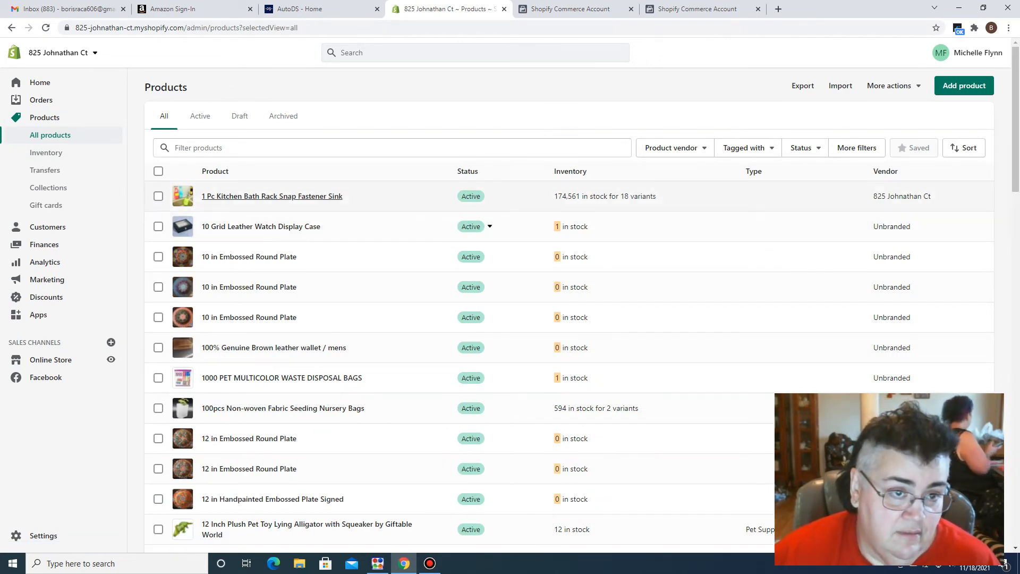
left_click(158, 171)
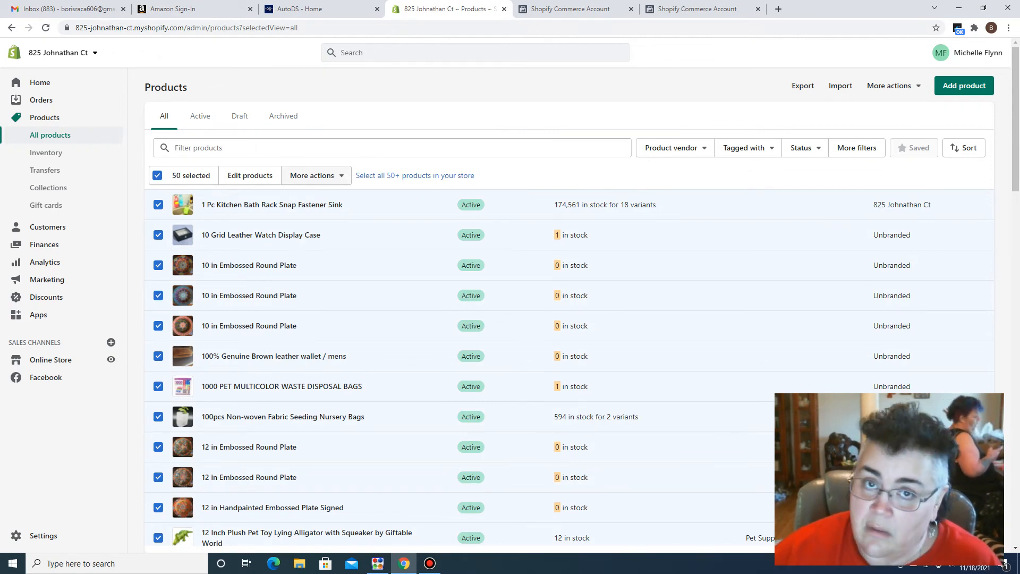
Step: Check which sales channels the selected products can be made available on, and close the dialog without applying
left_click(316, 175)
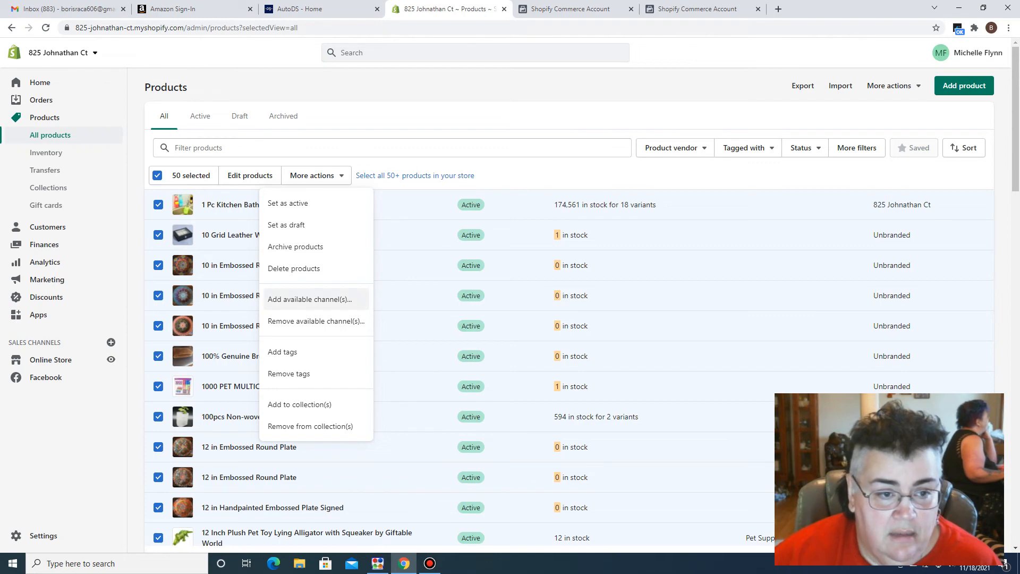
left_click(310, 299)
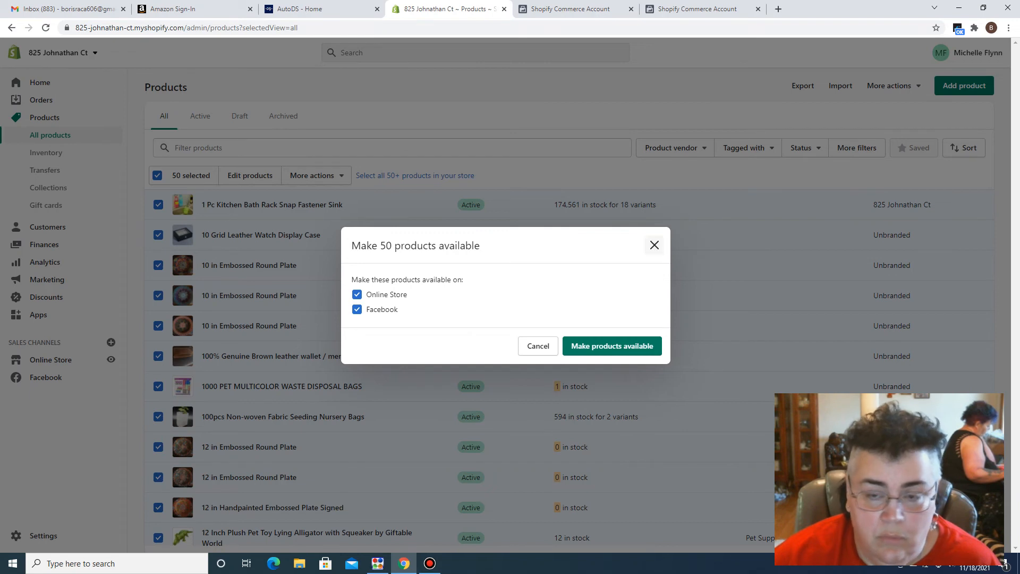
left_click(653, 244)
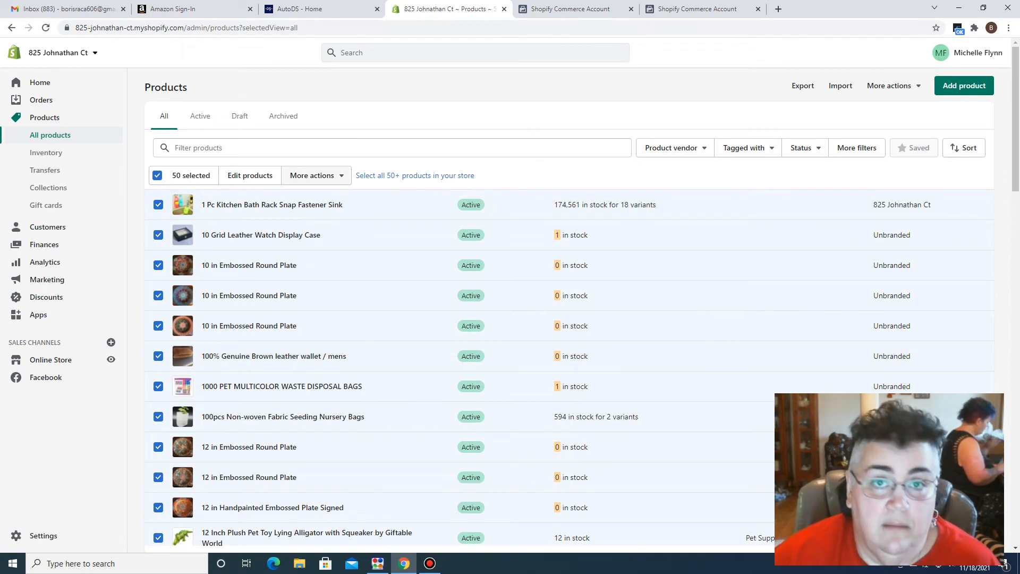
Step: Make the 50 selected products unavailable on Facebook only, leaving the Online Store channel out of the removal
left_click(316, 175)
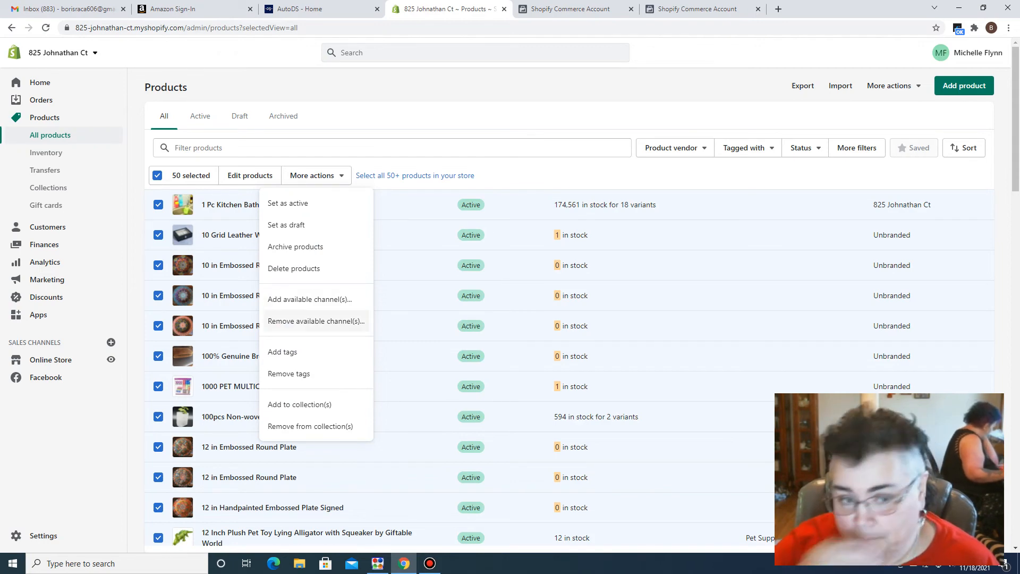
left_click(316, 321)
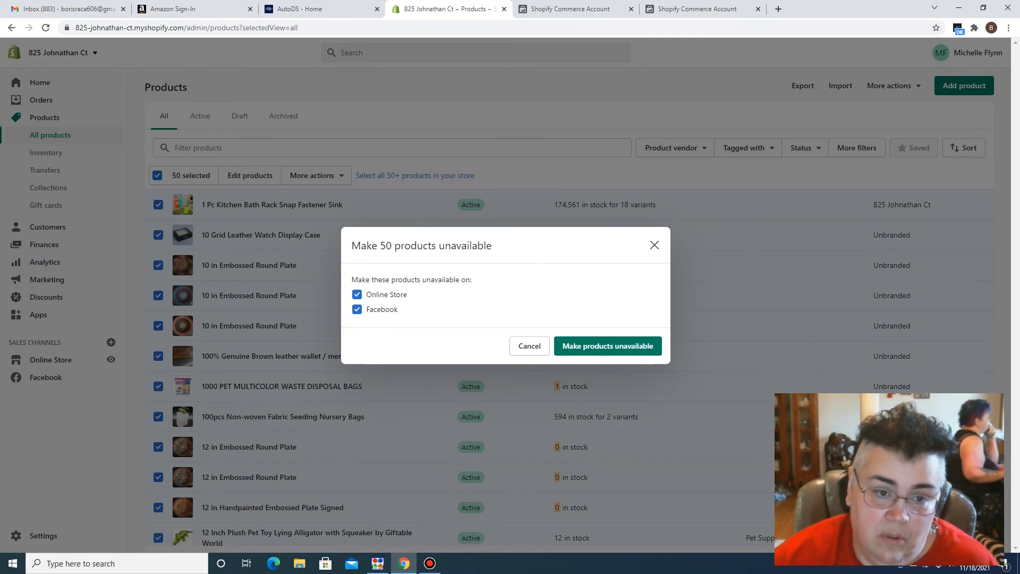
left_click(357, 294)
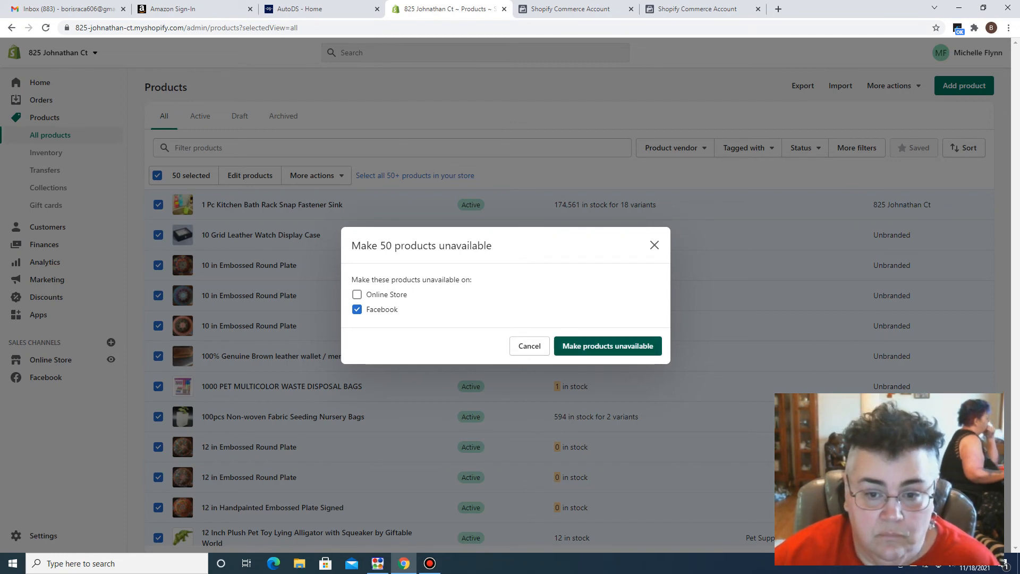
left_click(608, 346)
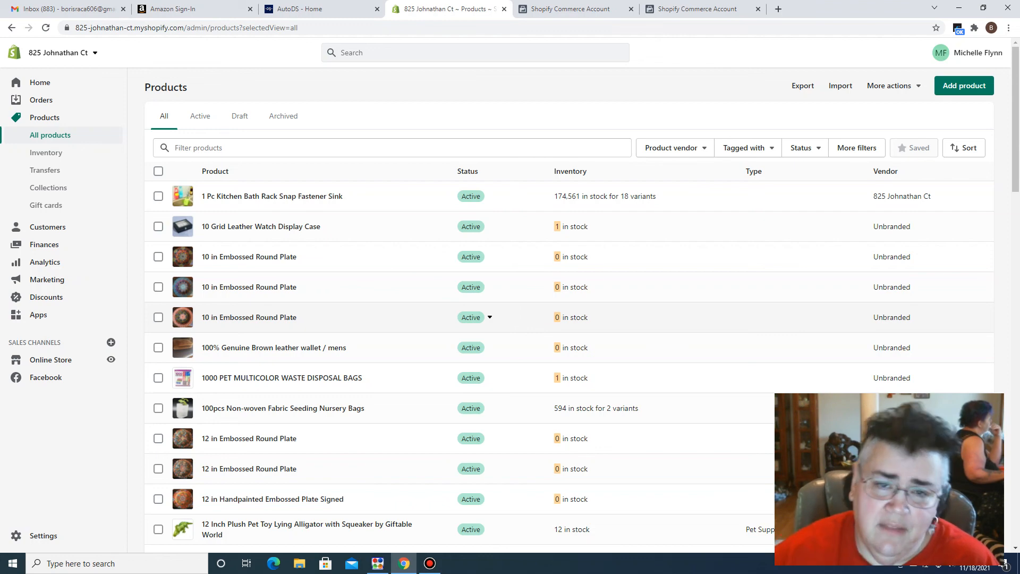
left_click(430, 563)
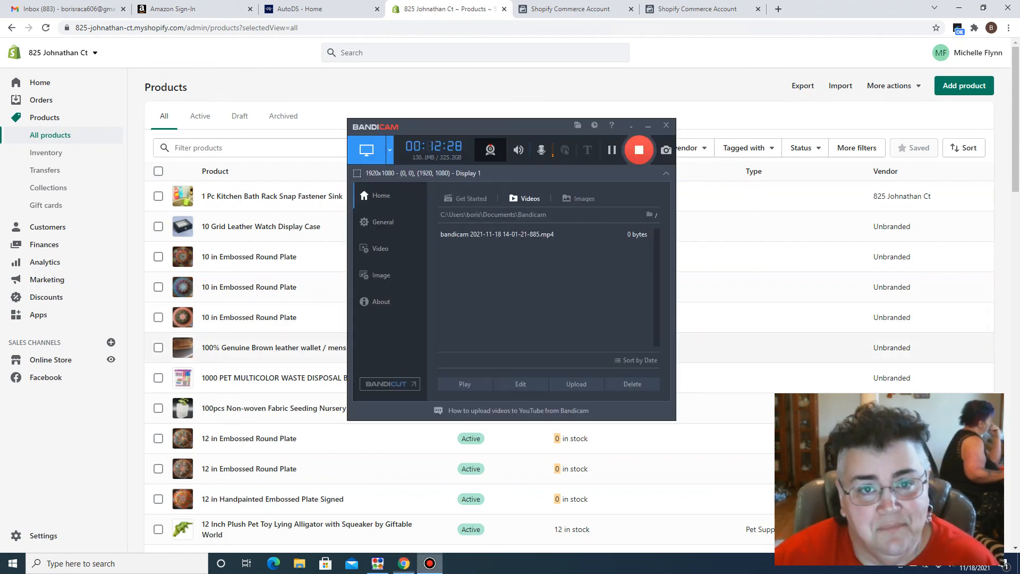